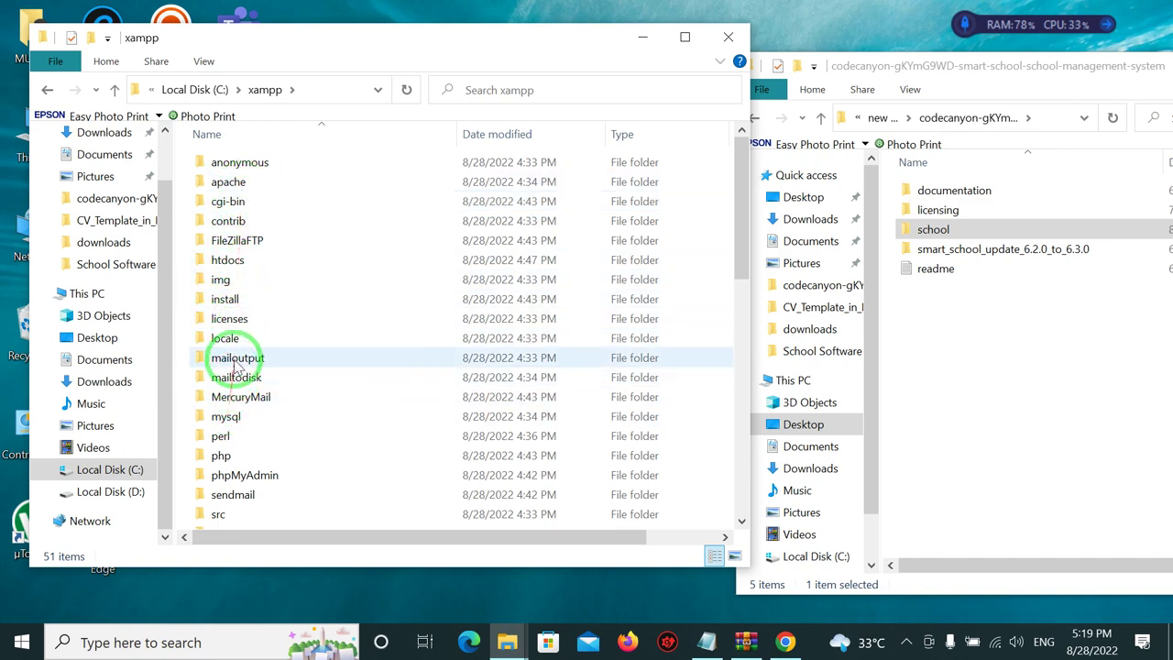
Open C:\xampp\htdocs and select the school folder there.
double_click(233, 261)
click(241, 201)
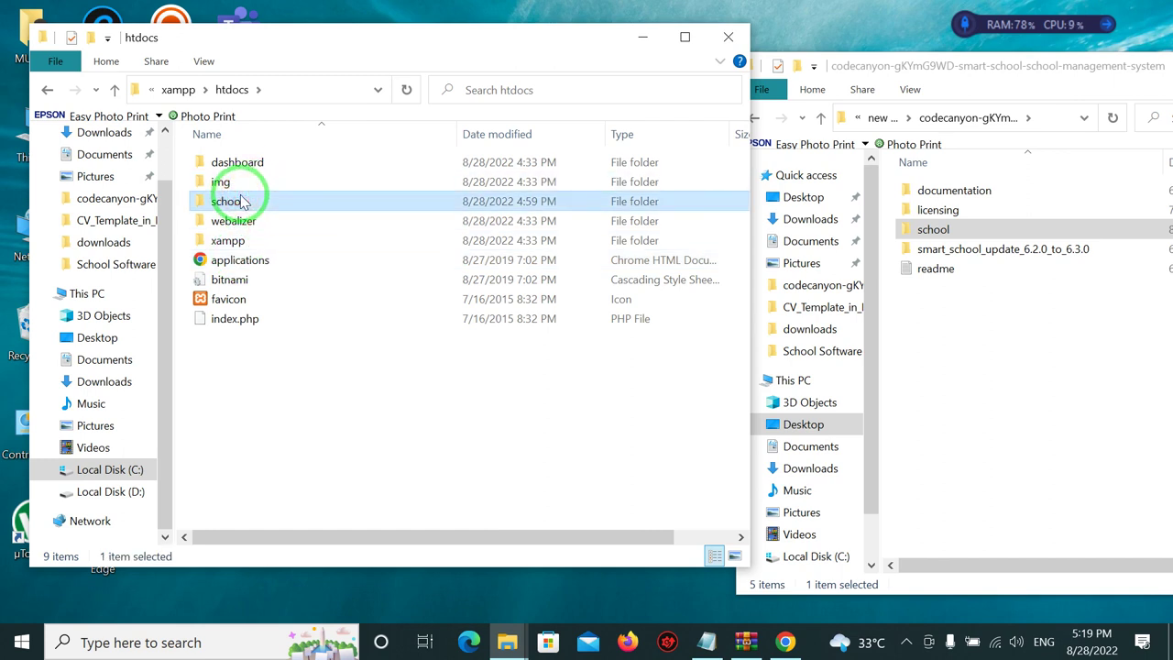
click(785, 642)
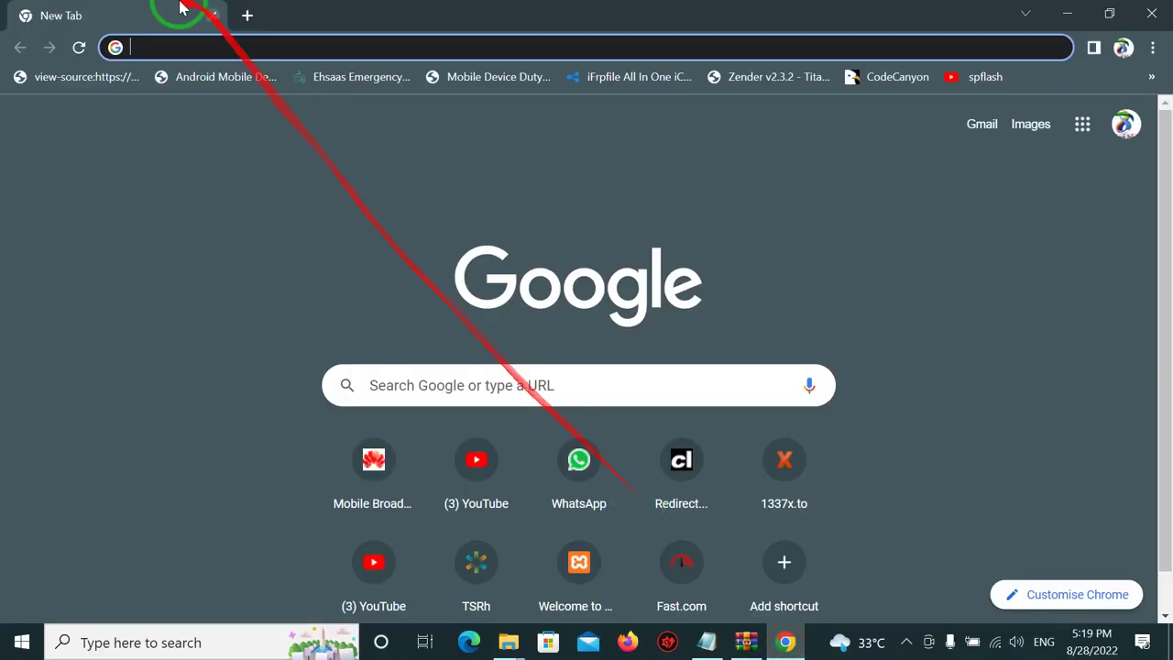
Load localhost in Chrome and go from the XAMPP dashboard to phpMyAdmin.
click(169, 49)
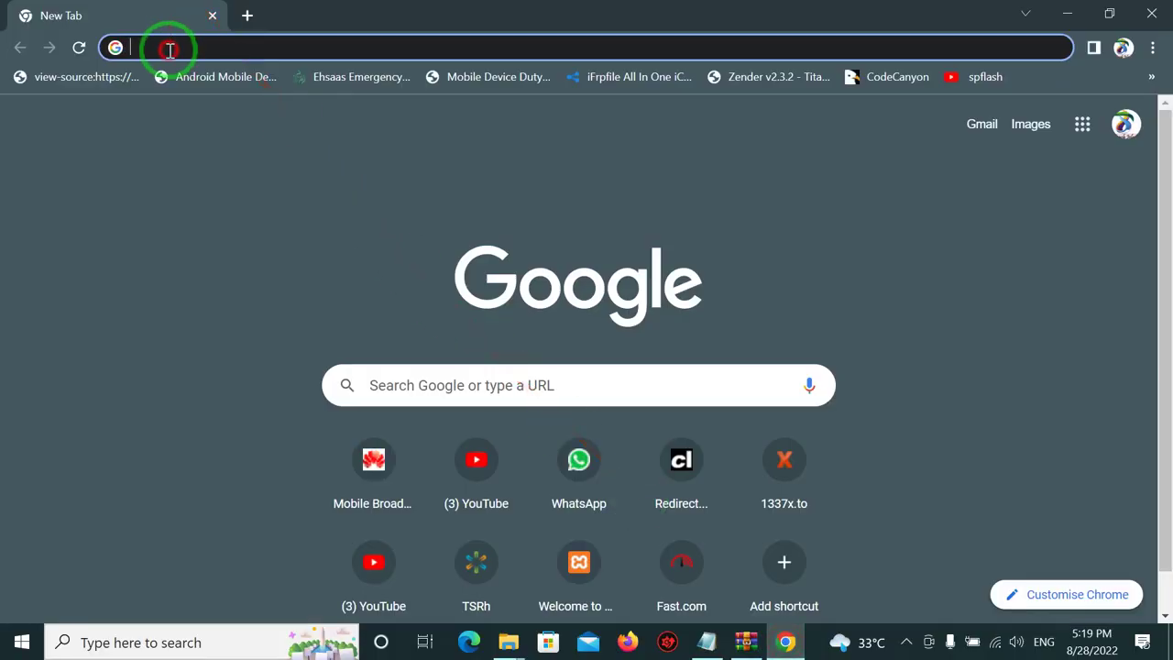
text(localhost)
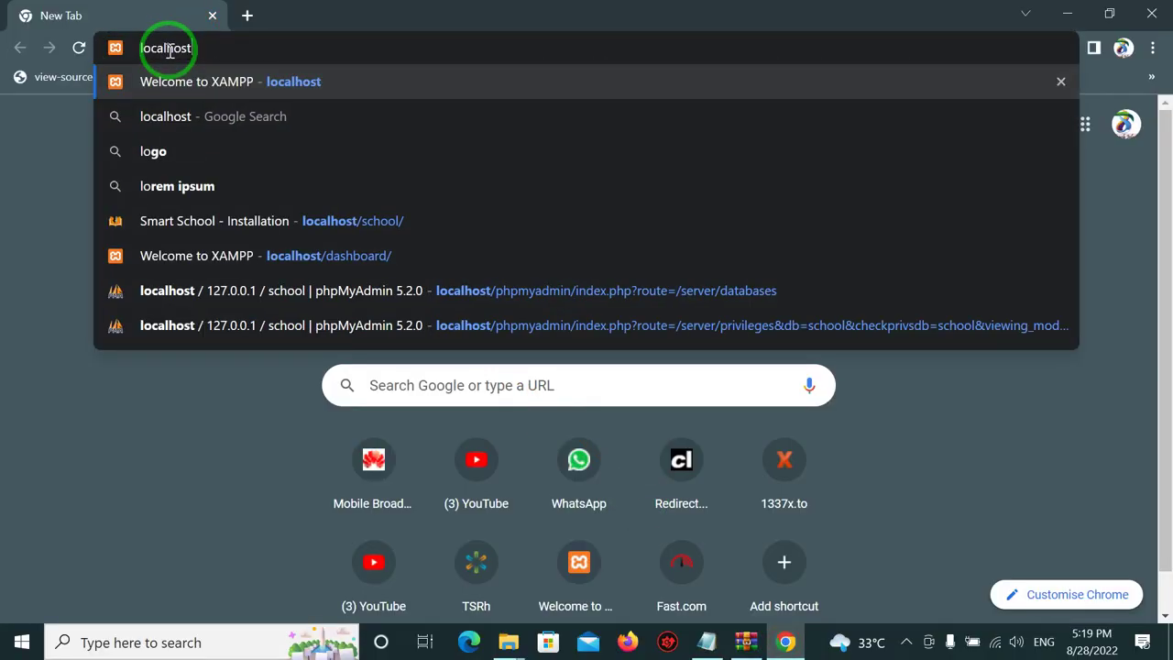
key(Return)
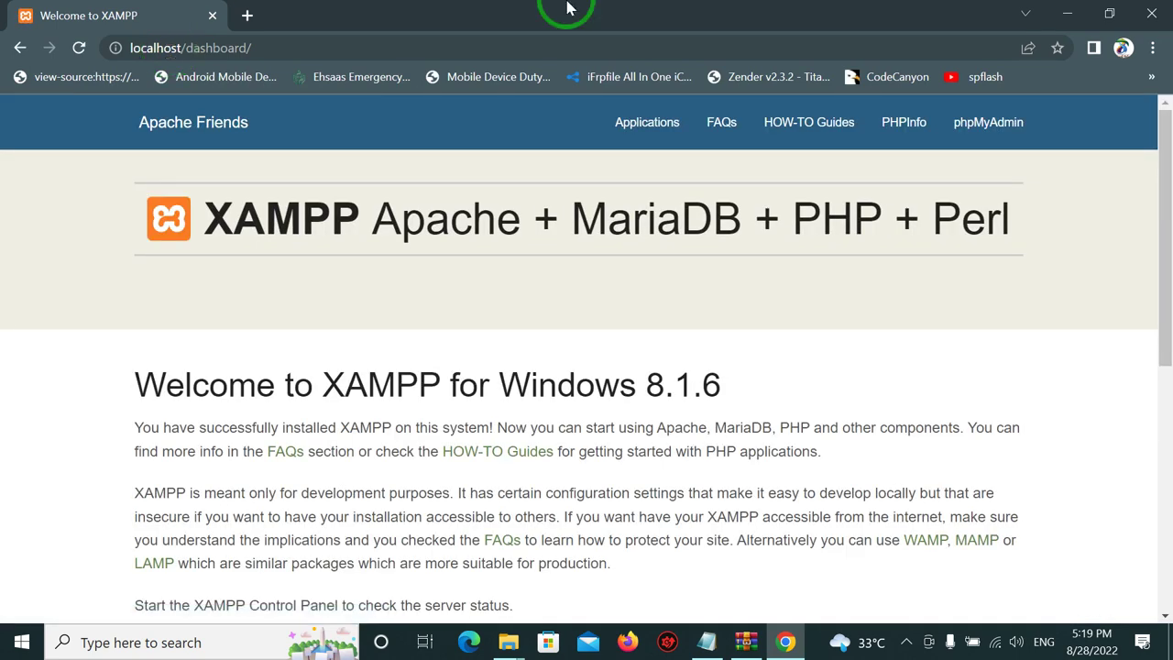
click(993, 128)
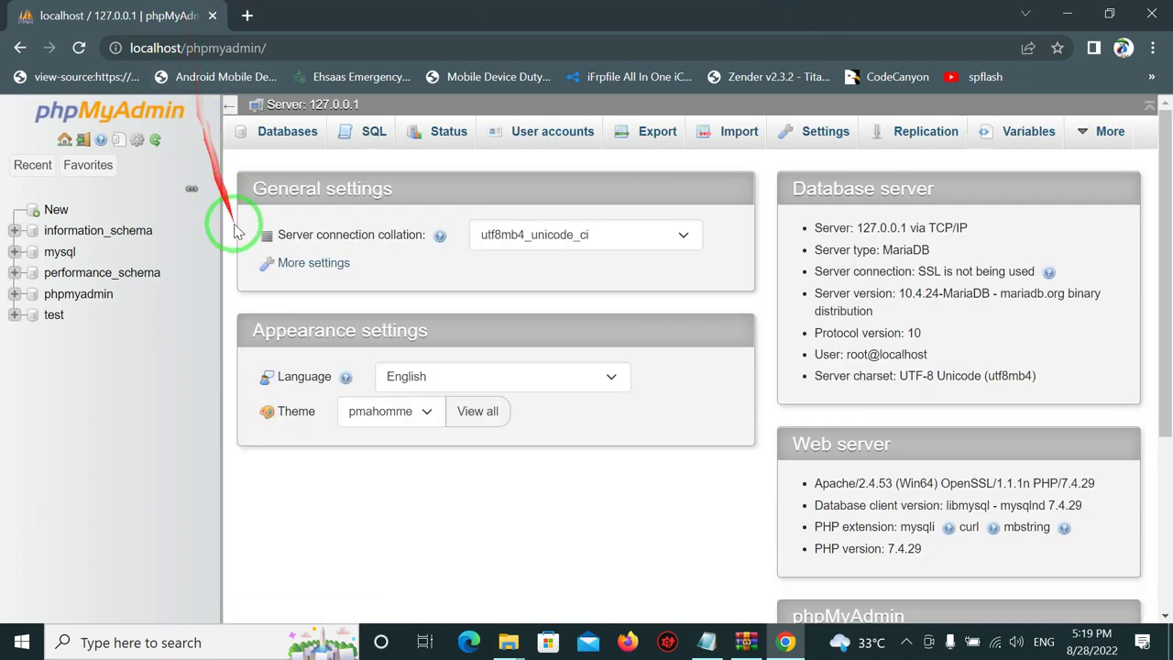
Add a new phpMyAdmin database called 'school'.
click(56, 209)
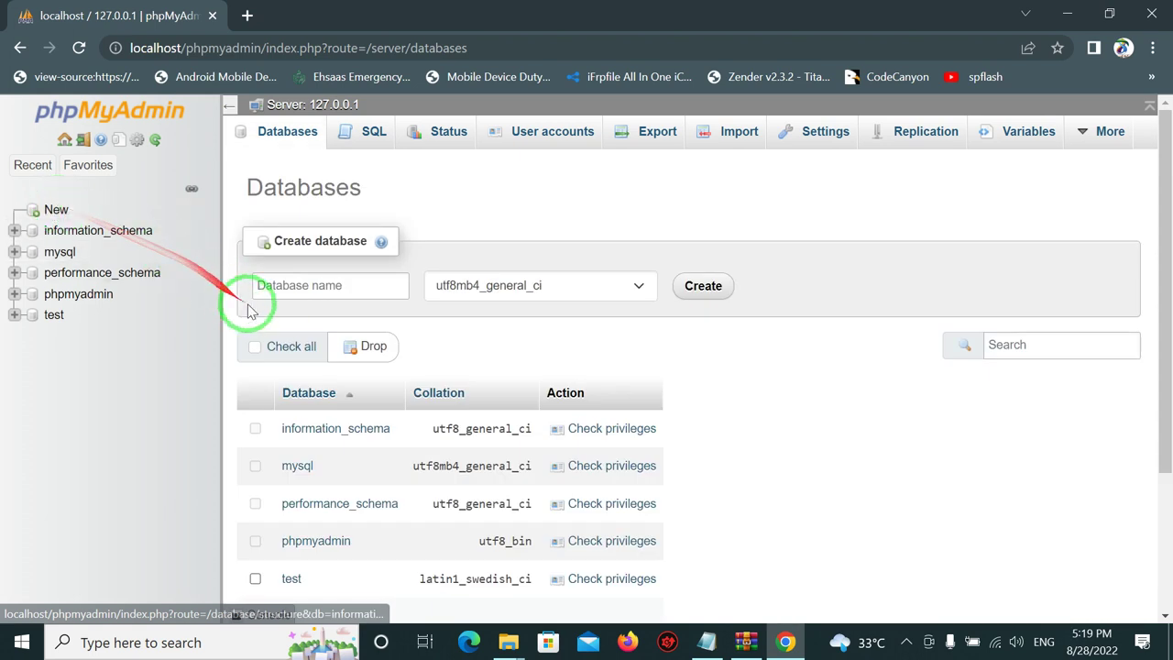
click(285, 289)
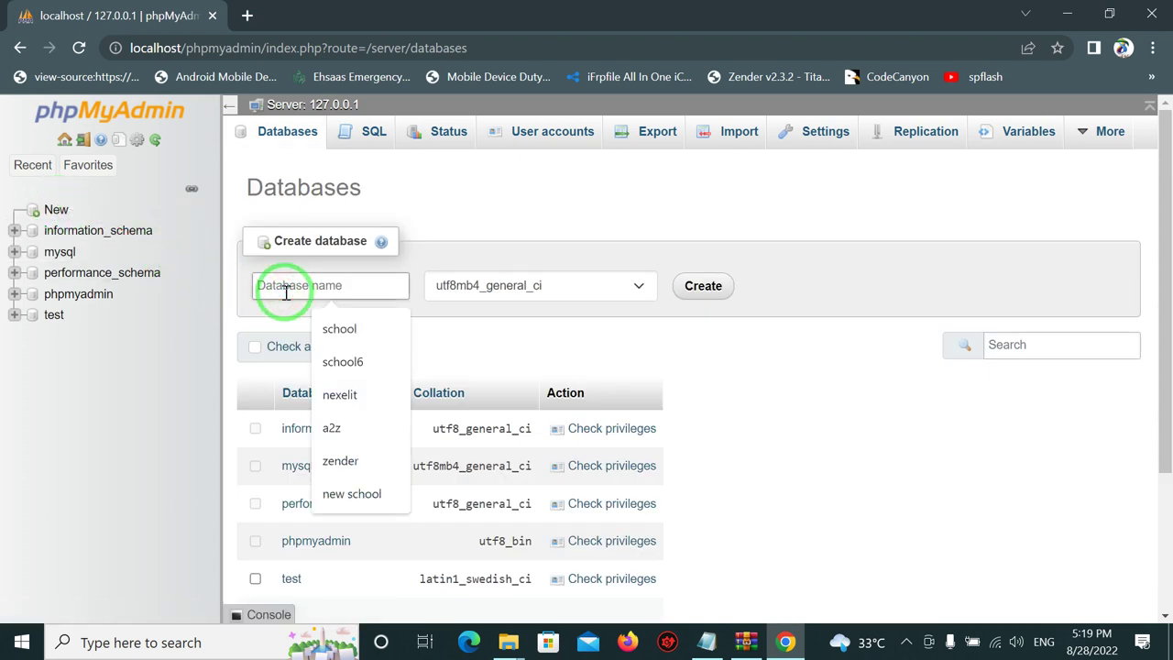
text(school)
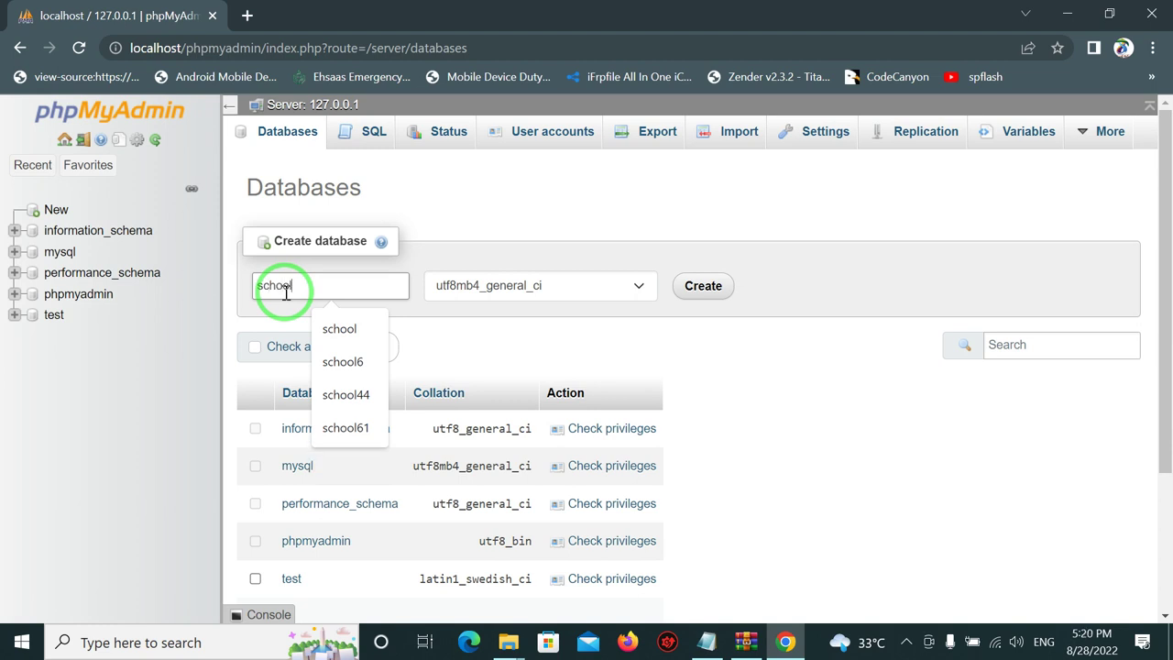
click(698, 288)
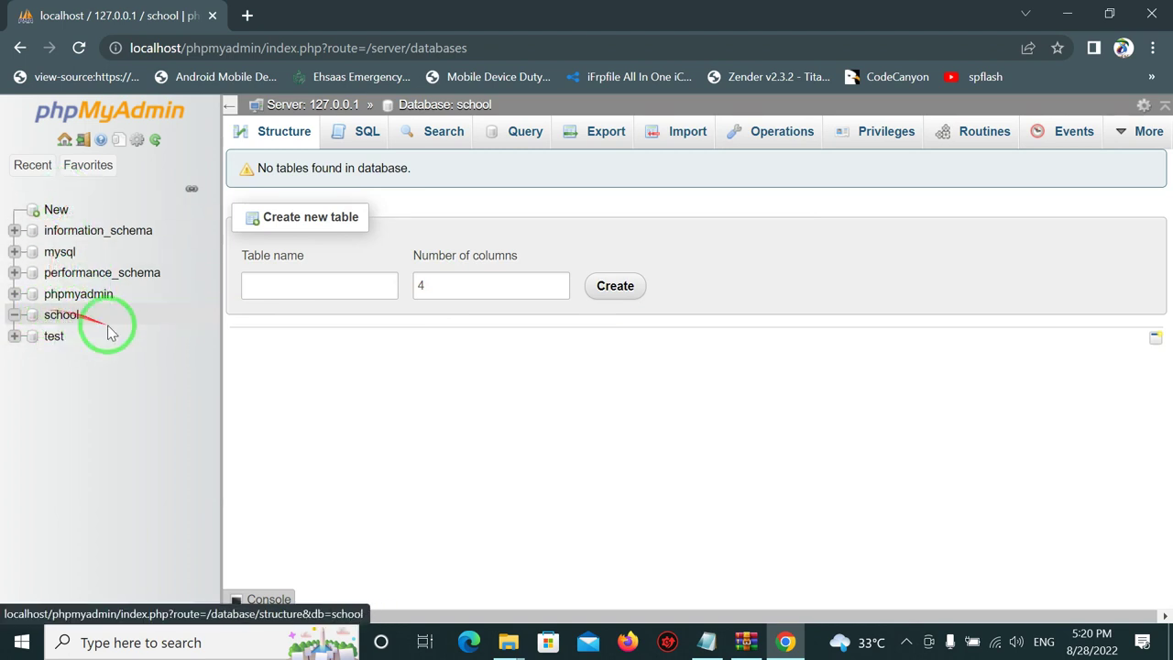
Load localhost/school in a new tab to start the Smart School installer.
click(246, 16)
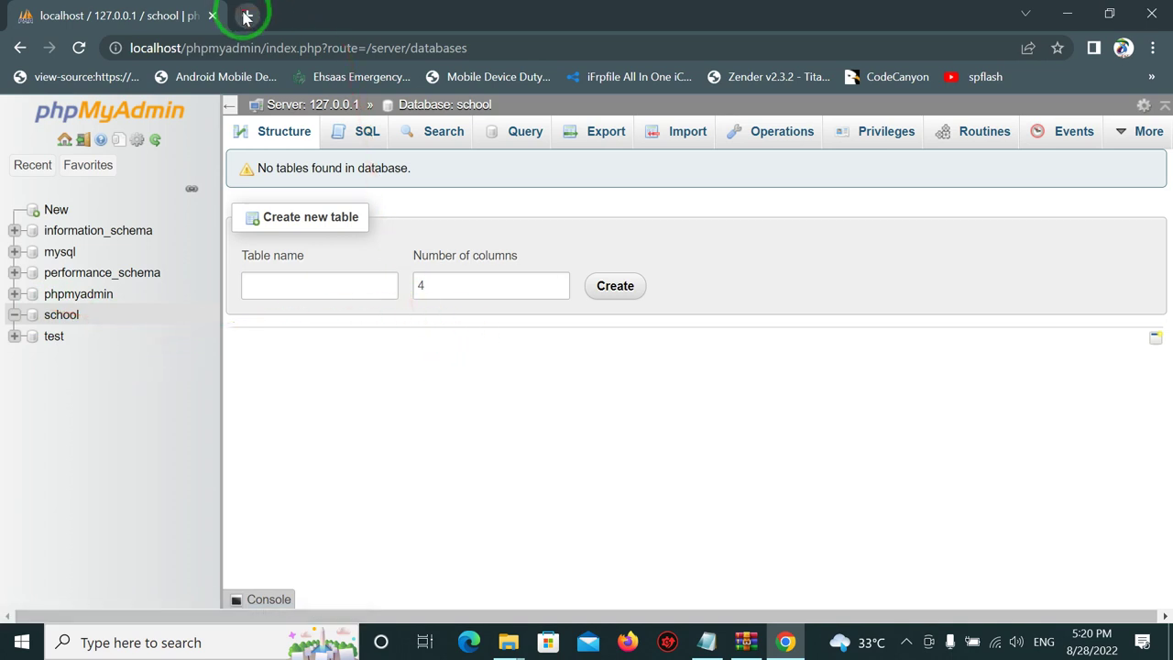
click(223, 50)
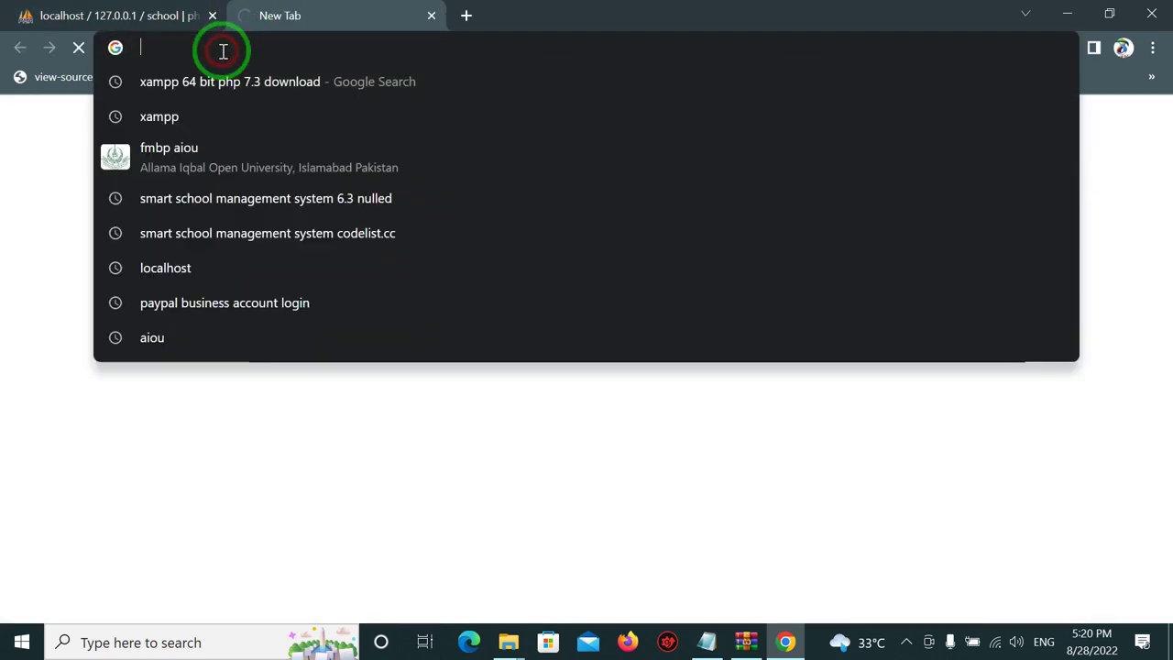
text(loca)
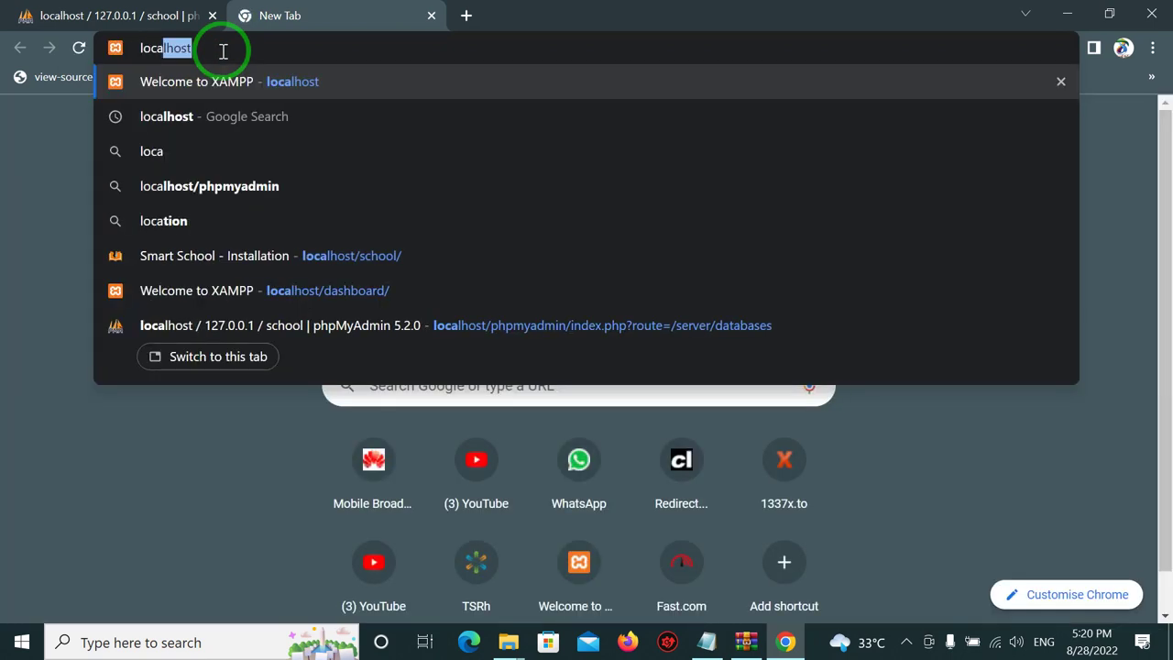
text(lhost)
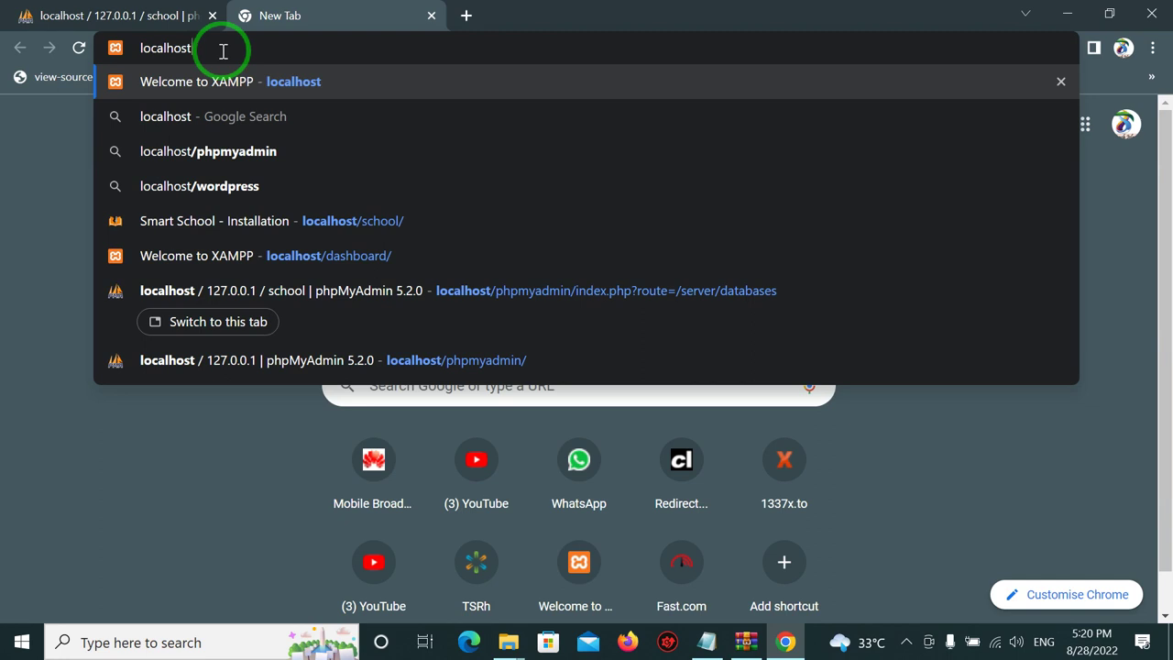
key(Down)
key(Down)
key(Down)
key(Down)
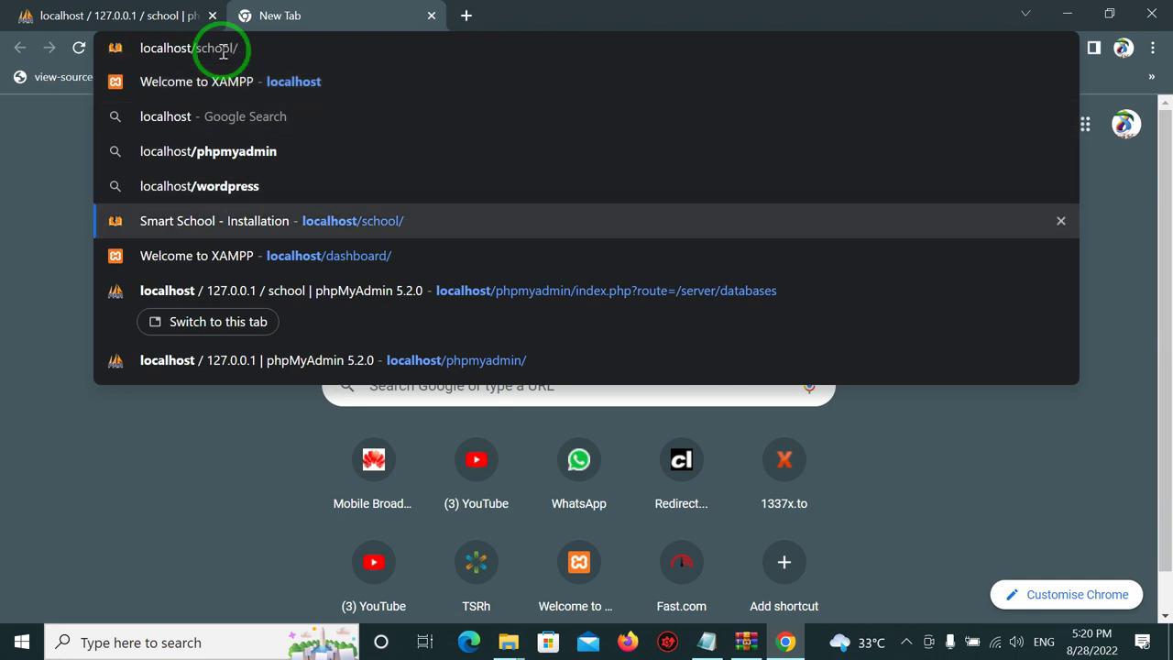
drag(259, 47, 131, 55)
key(Return)
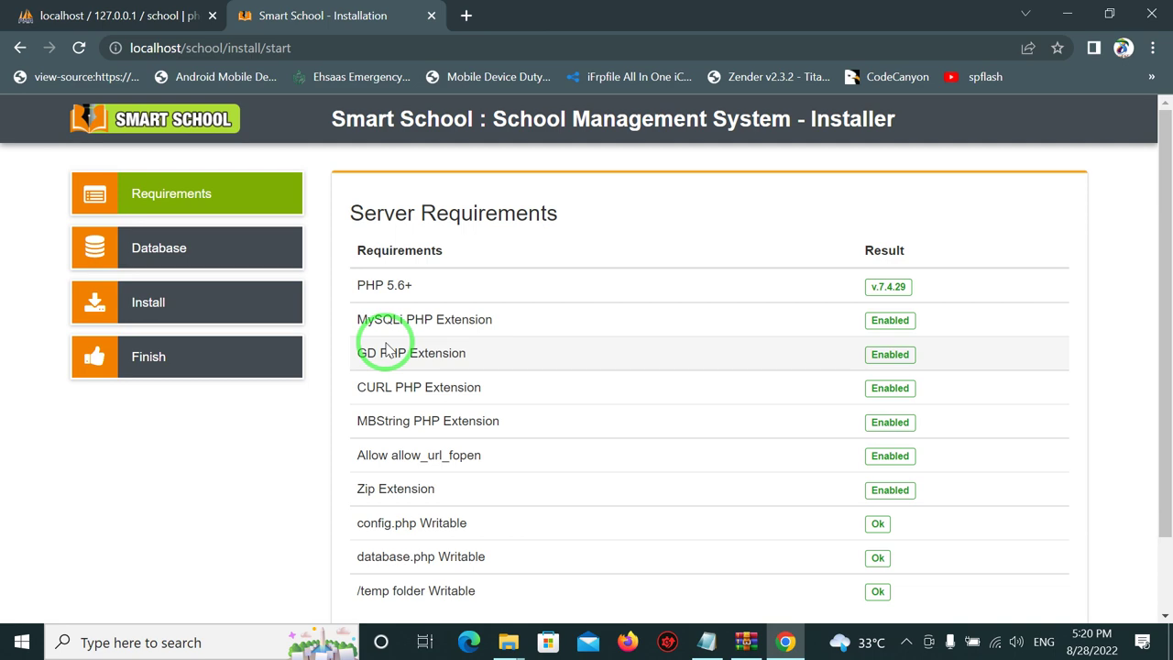
Bring the Smart School installer window back to the front.
mouse_move(518, 646)
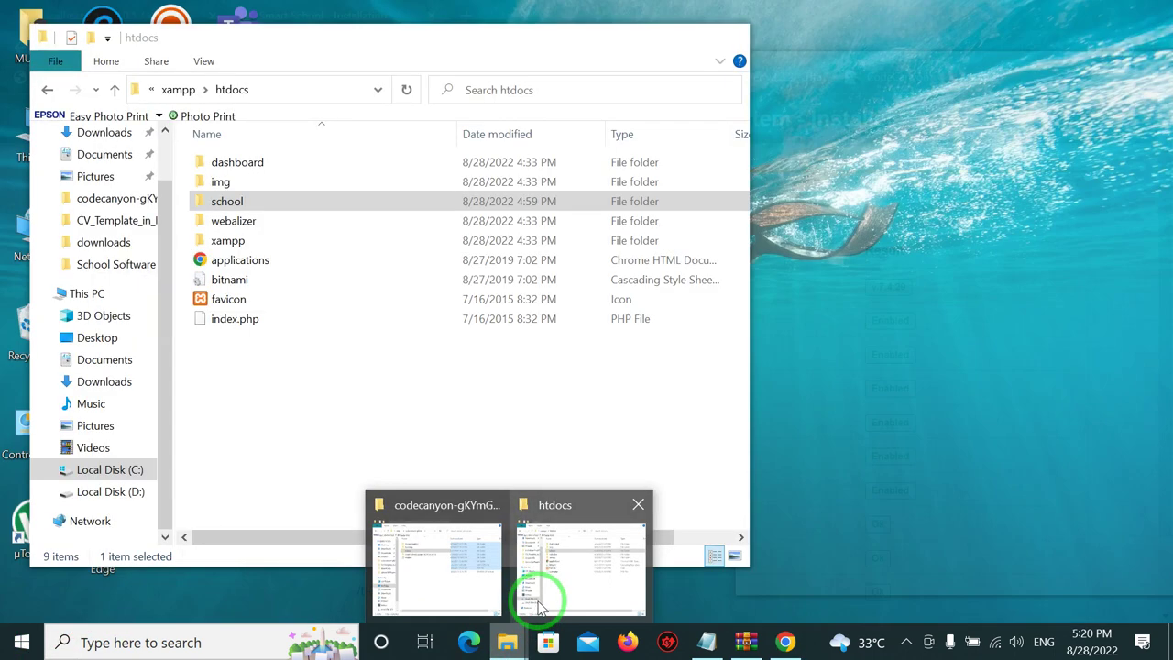
mouse_move(394, 572)
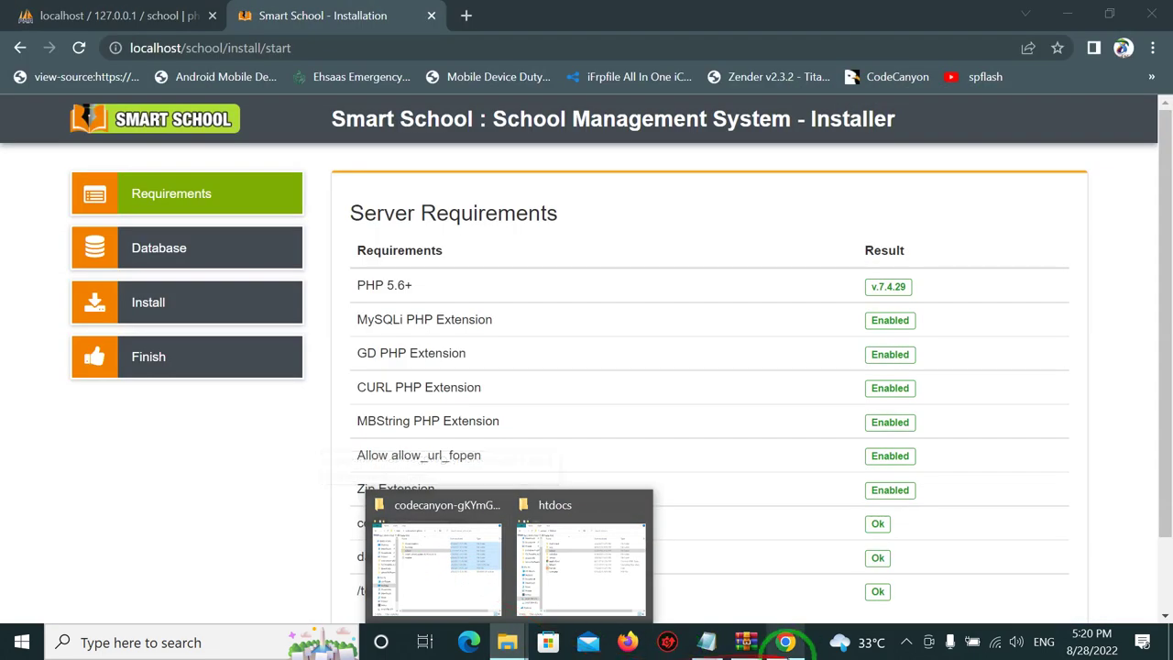
click(785, 644)
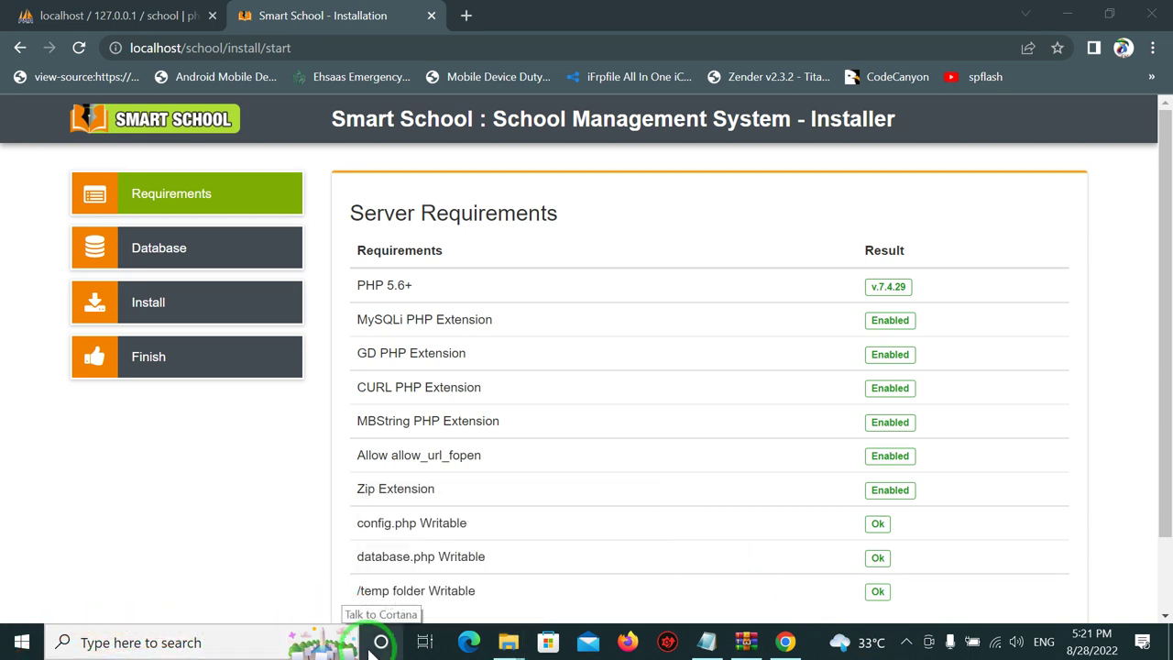
Copy the xampp 7.4.29 installer from Downloads into Desktop\new project.
mouse_move(373, 641)
mouse_down()
mouse_move(333, 620)
mouse_move(296, 510)
mouse_move(97, 202)
mouse_move(133, 293)
mouse_up()
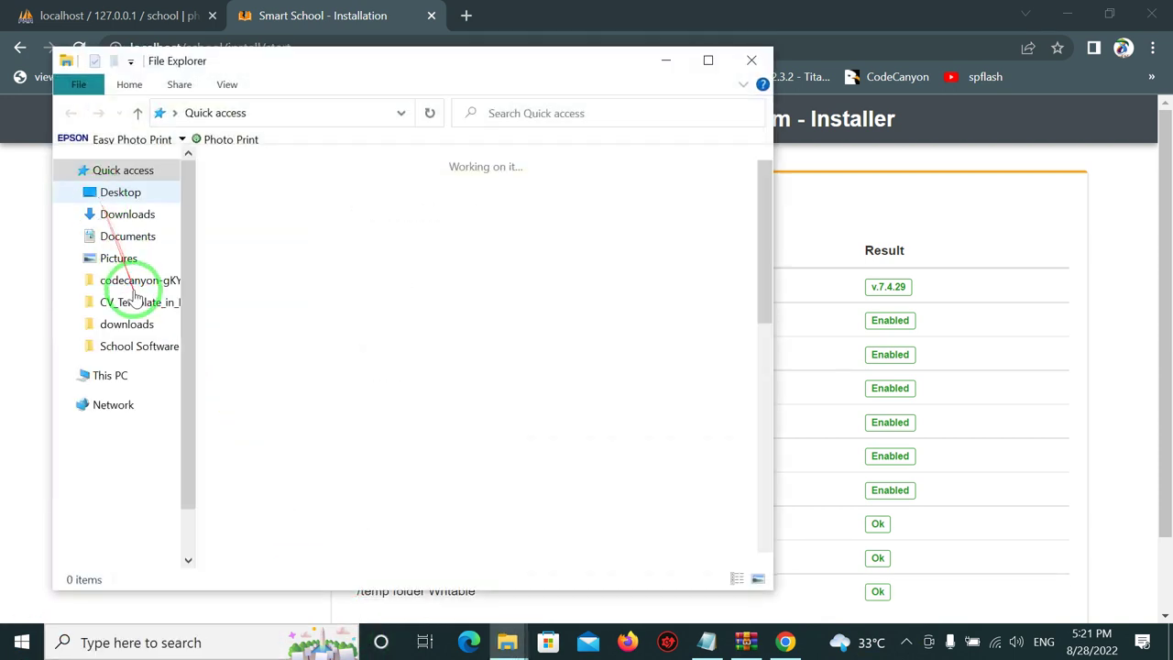
click(140, 216)
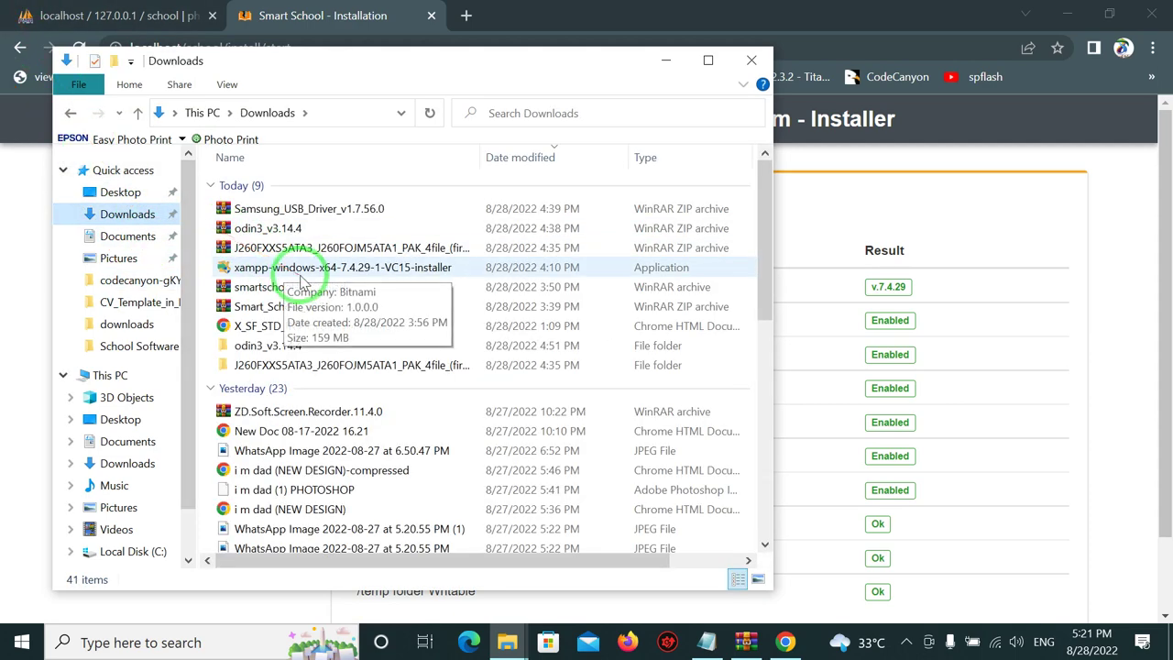
click(364, 275)
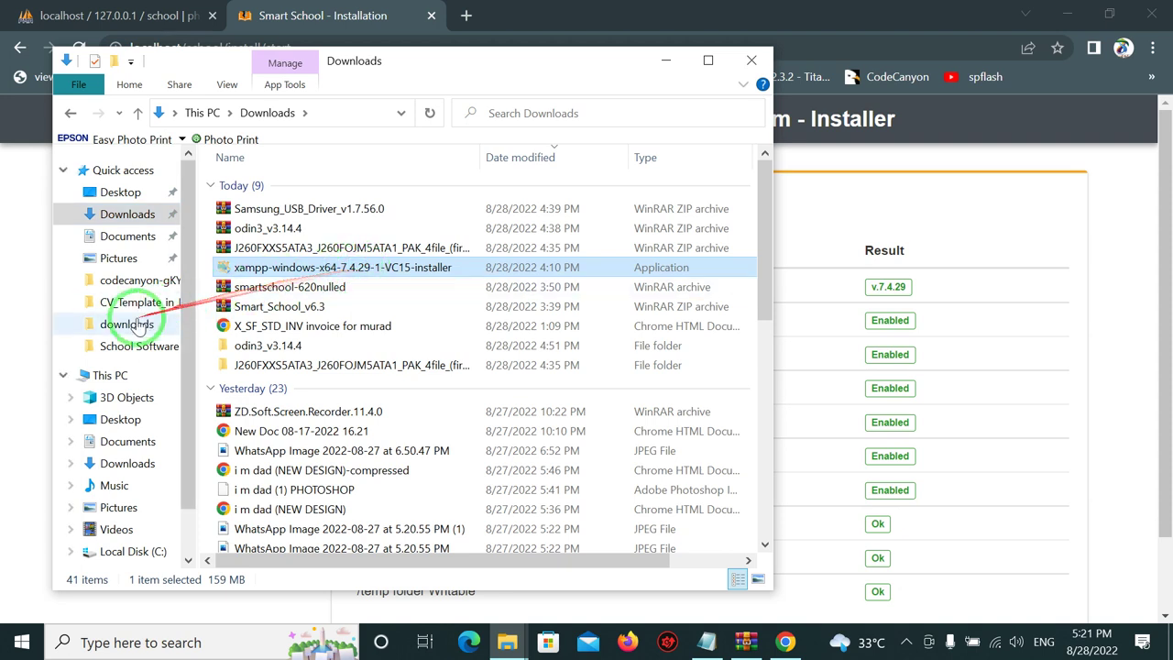
click(145, 192)
double_click(362, 229)
click(368, 354)
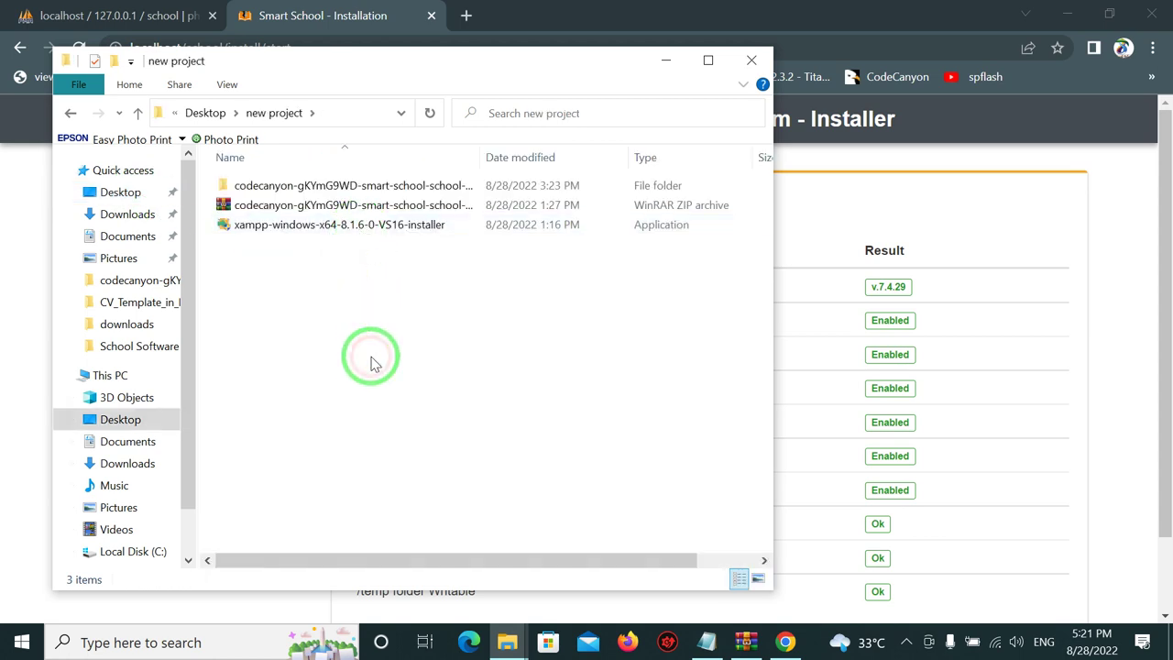
key(ctrl+v)
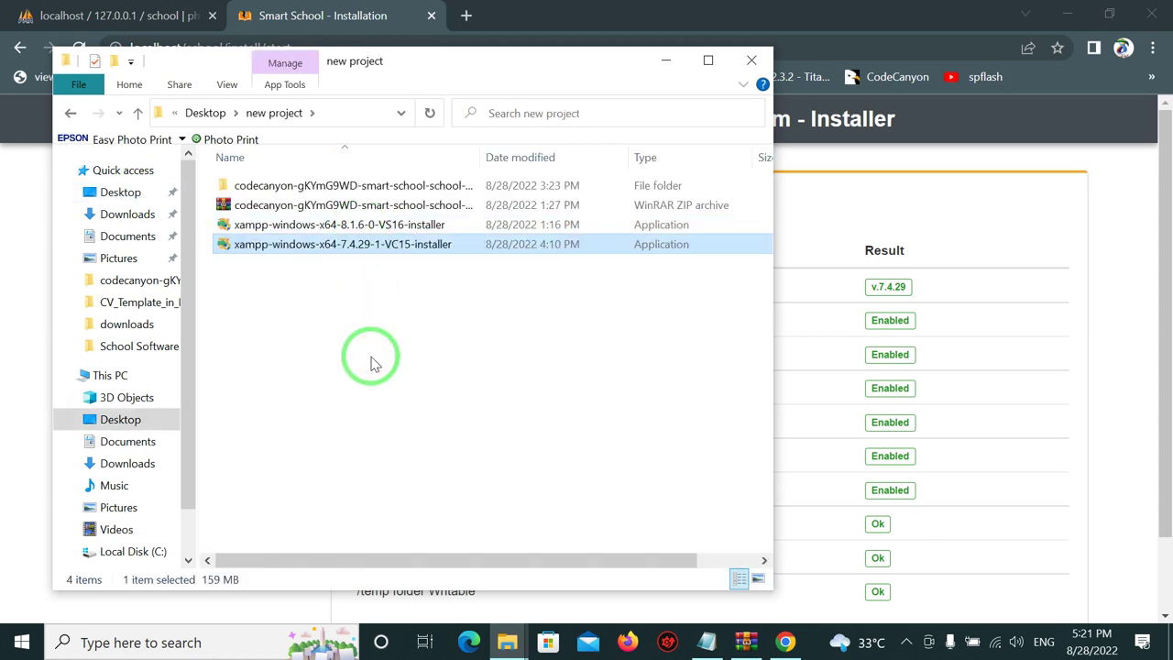
click(252, 224)
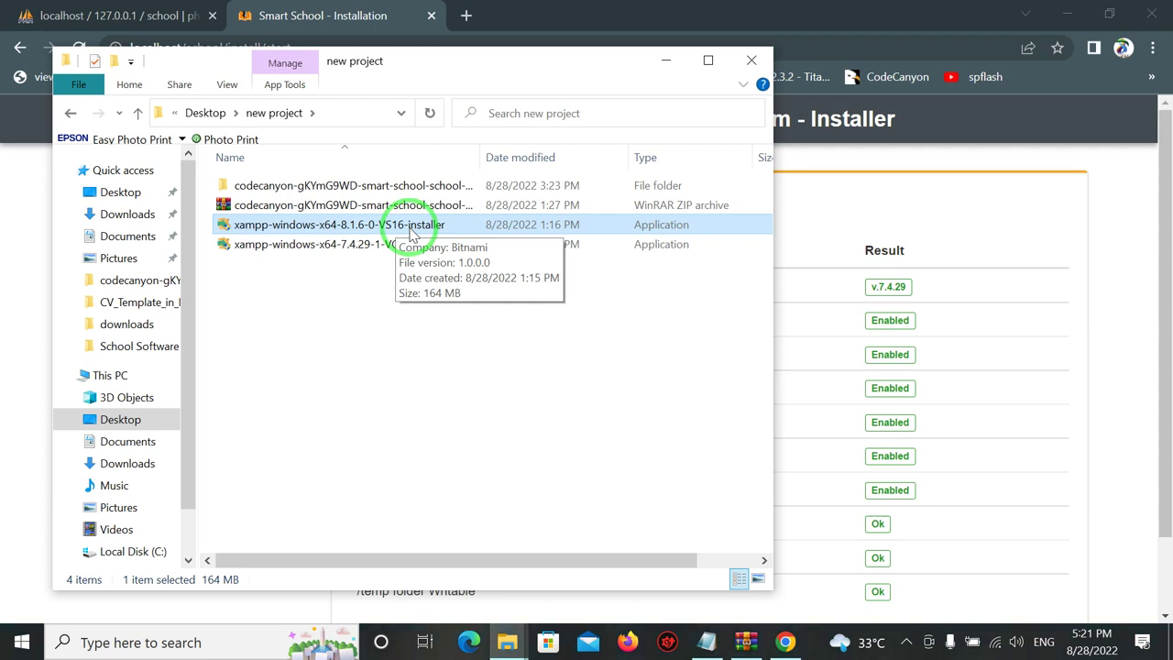
click(298, 16)
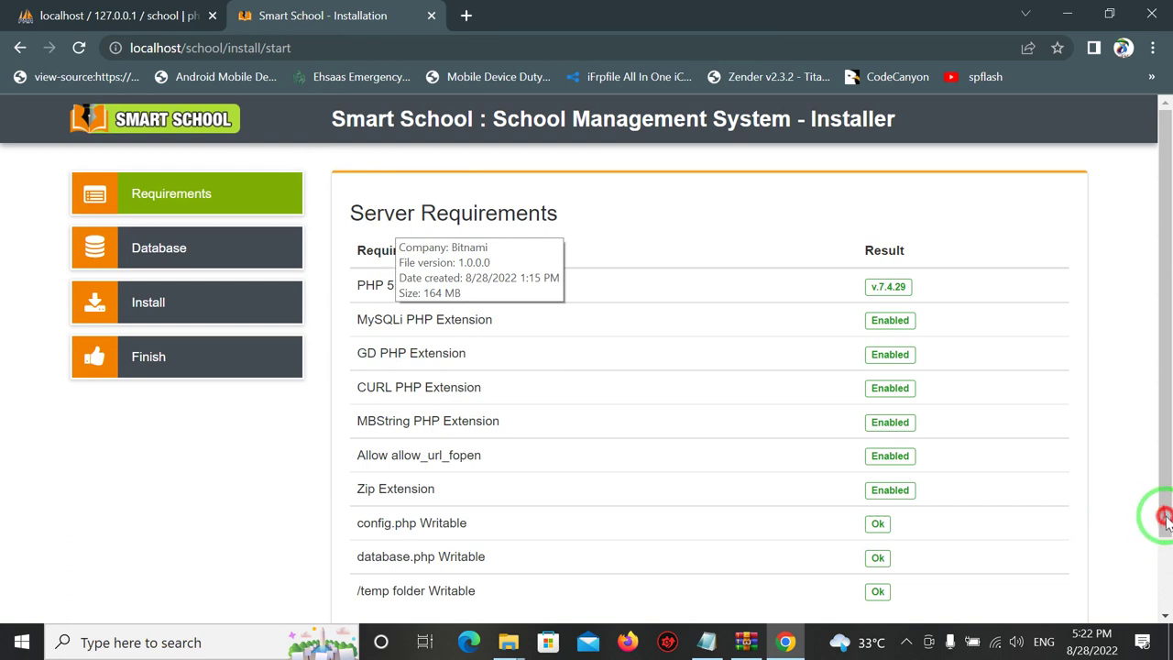
Go to Database Setup and enter hostname localhost and database name school.
click(1160, 556)
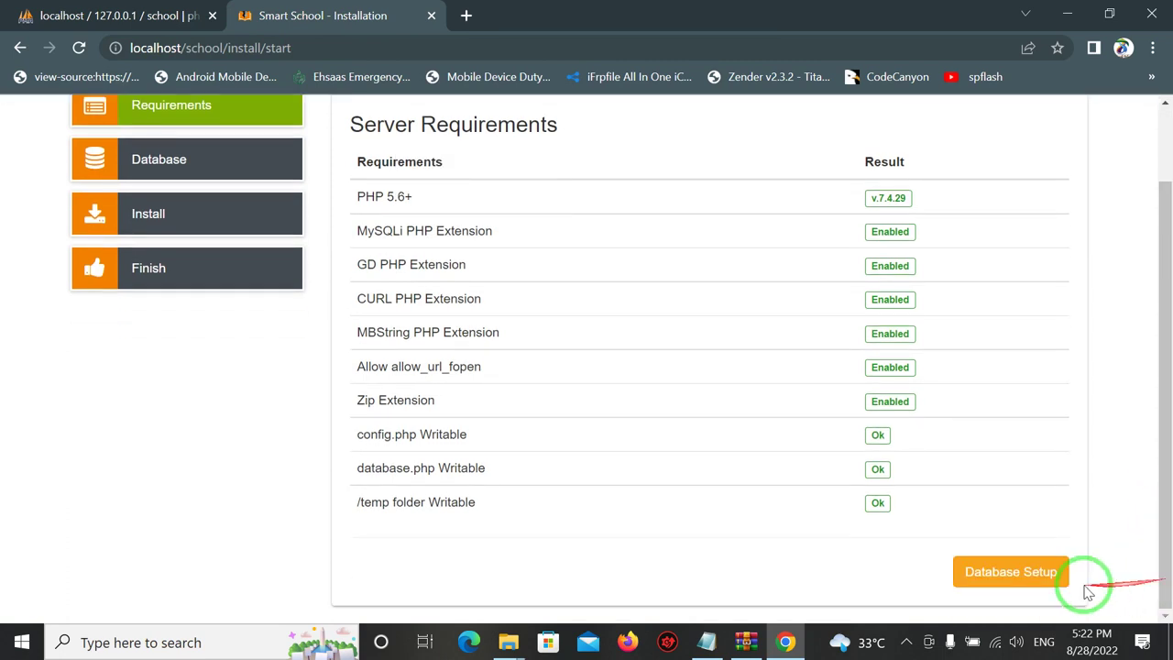
click(1011, 573)
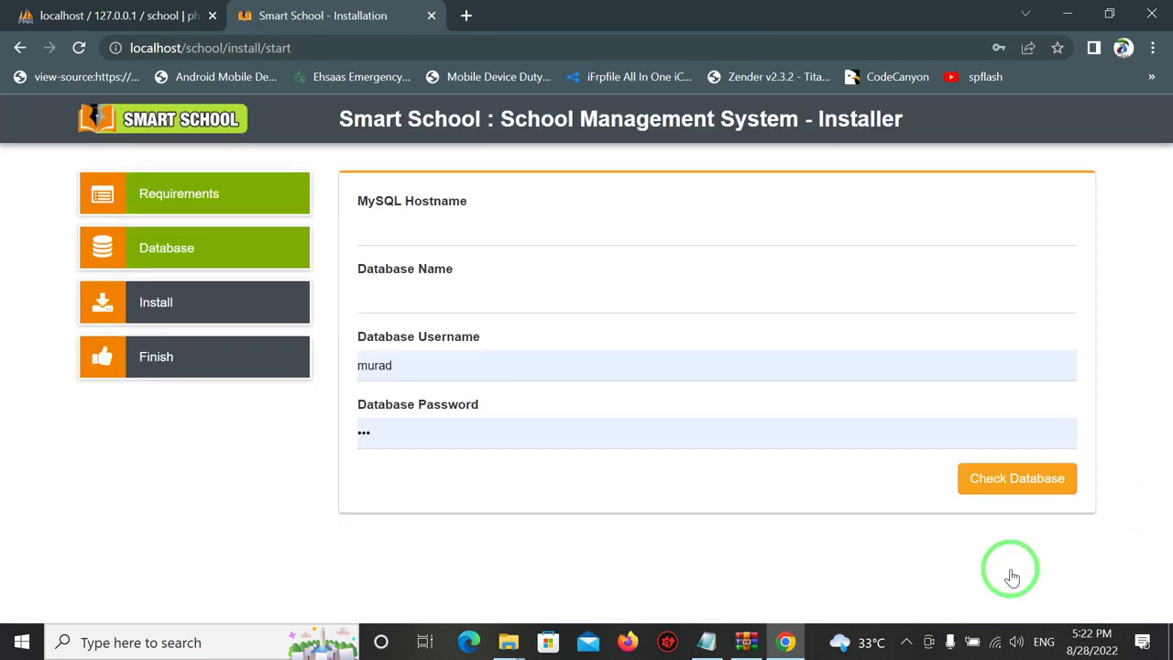
click(439, 236)
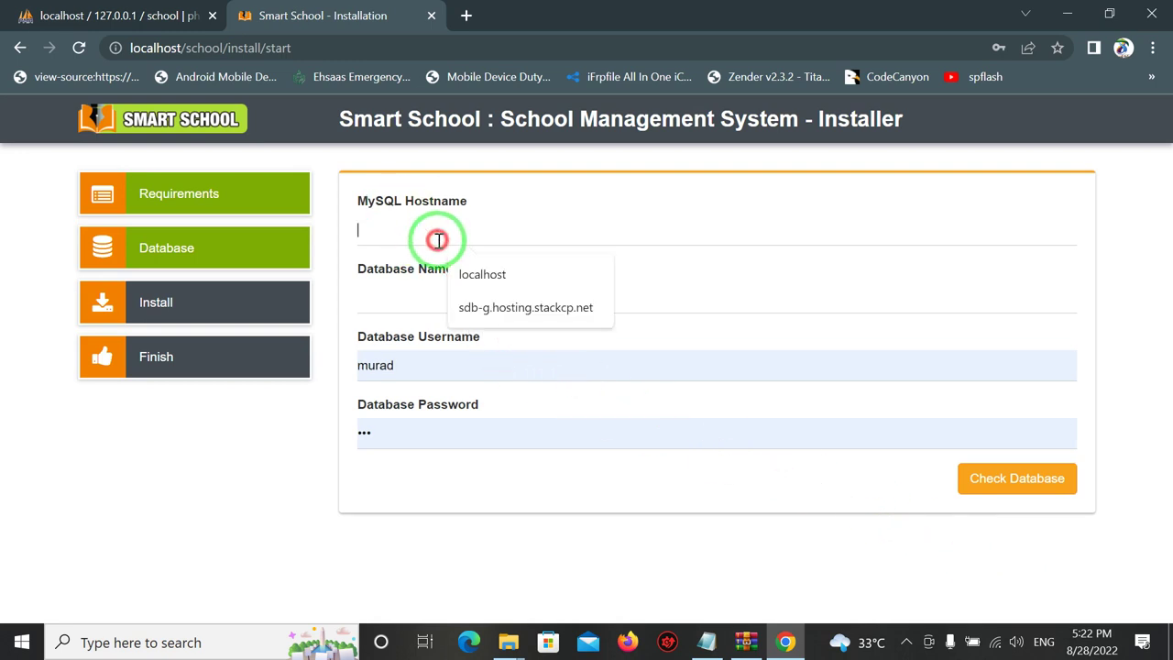
click(454, 274)
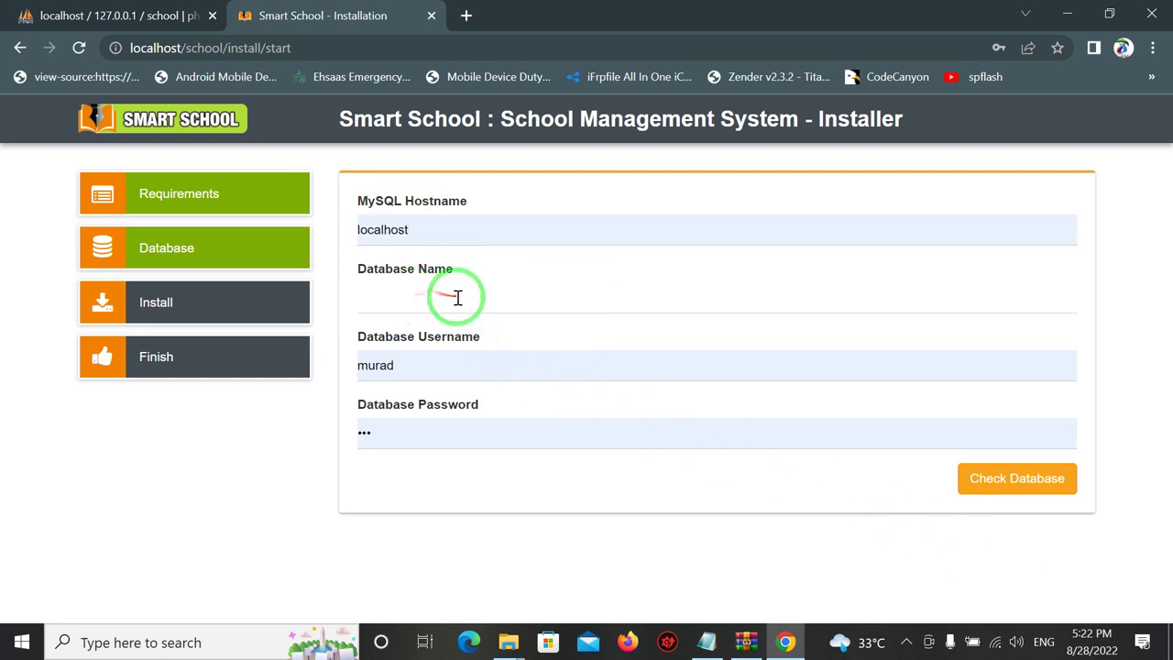
click(456, 298)
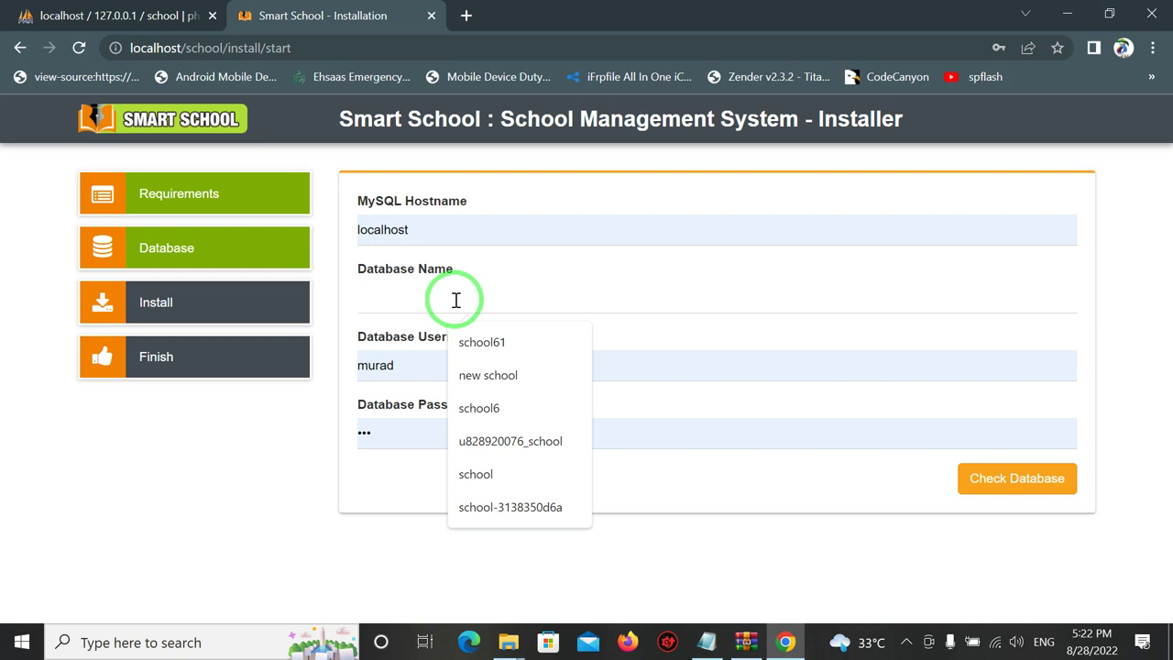
click(461, 337)
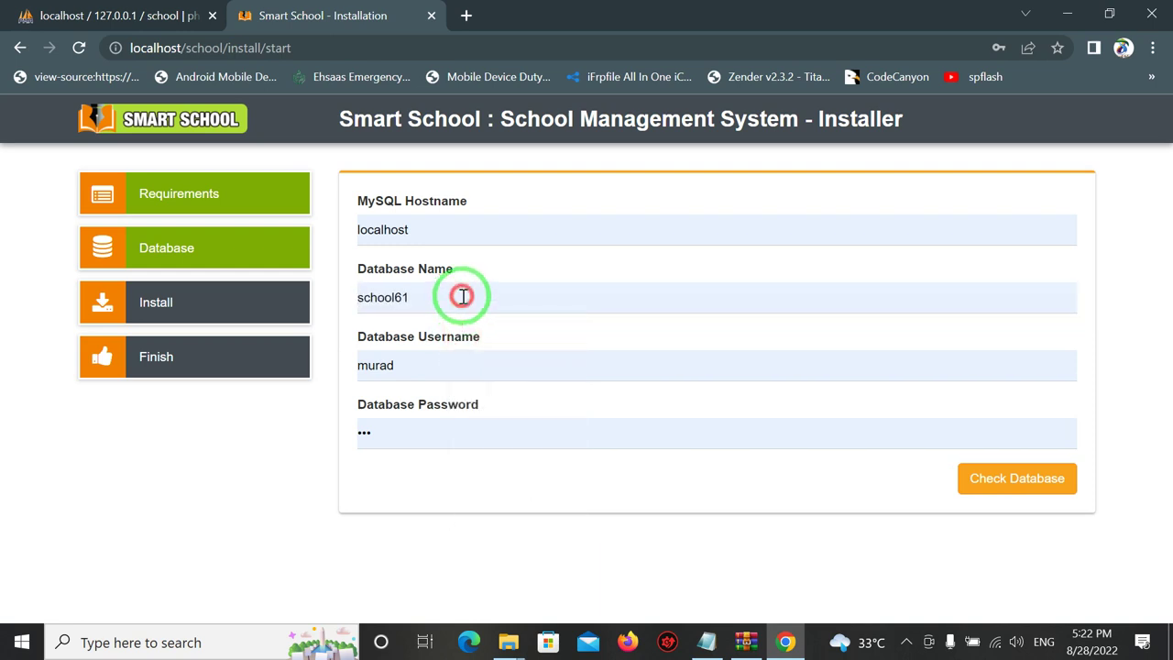
key(BackSpace)
key(BackSpace)
Set username root with an empty password and check the database connection.
click(406, 366)
drag(410, 363, 308, 375)
key(BackSpace)
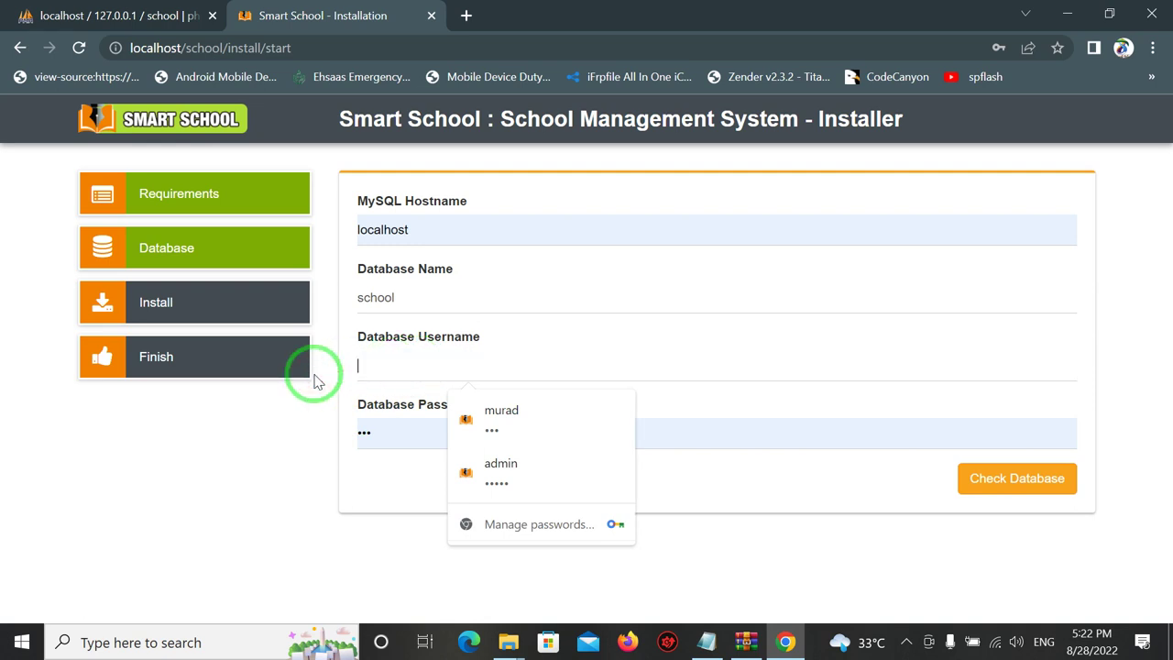
text(oot)
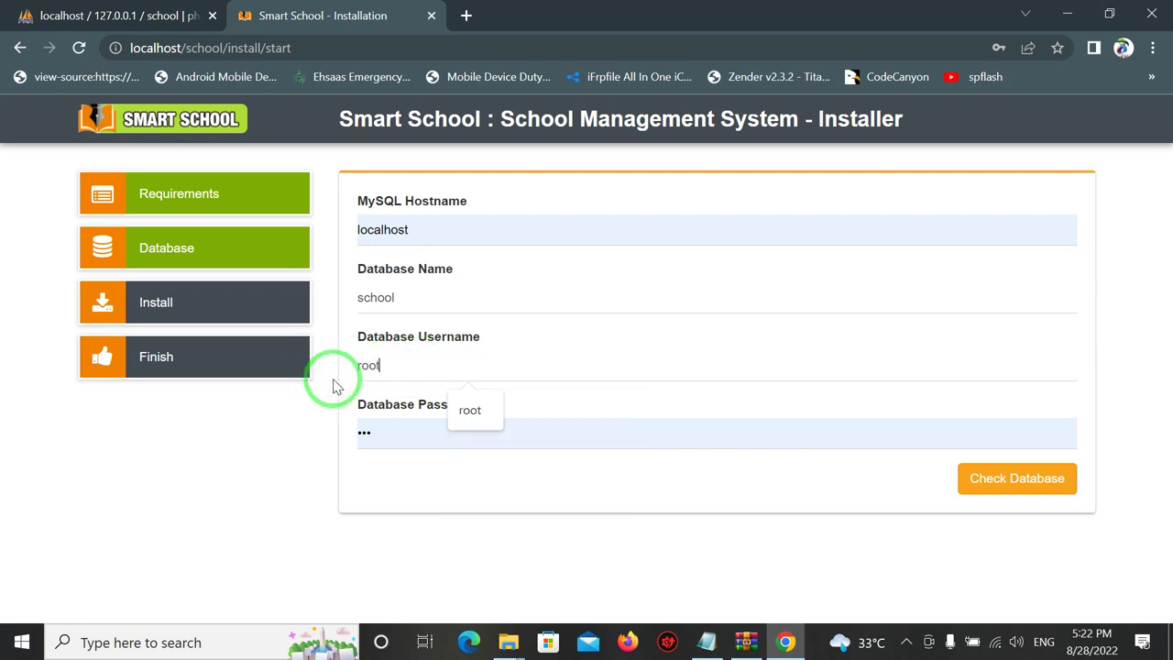
drag(396, 432, 337, 448)
key(BackSpace)
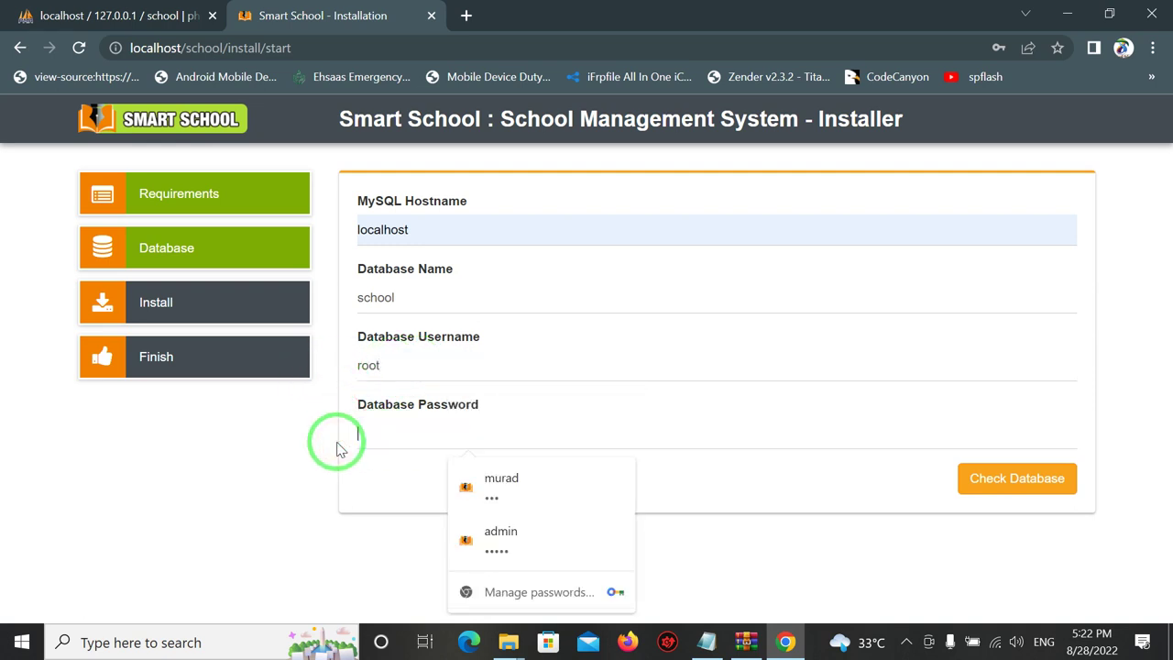
click(976, 491)
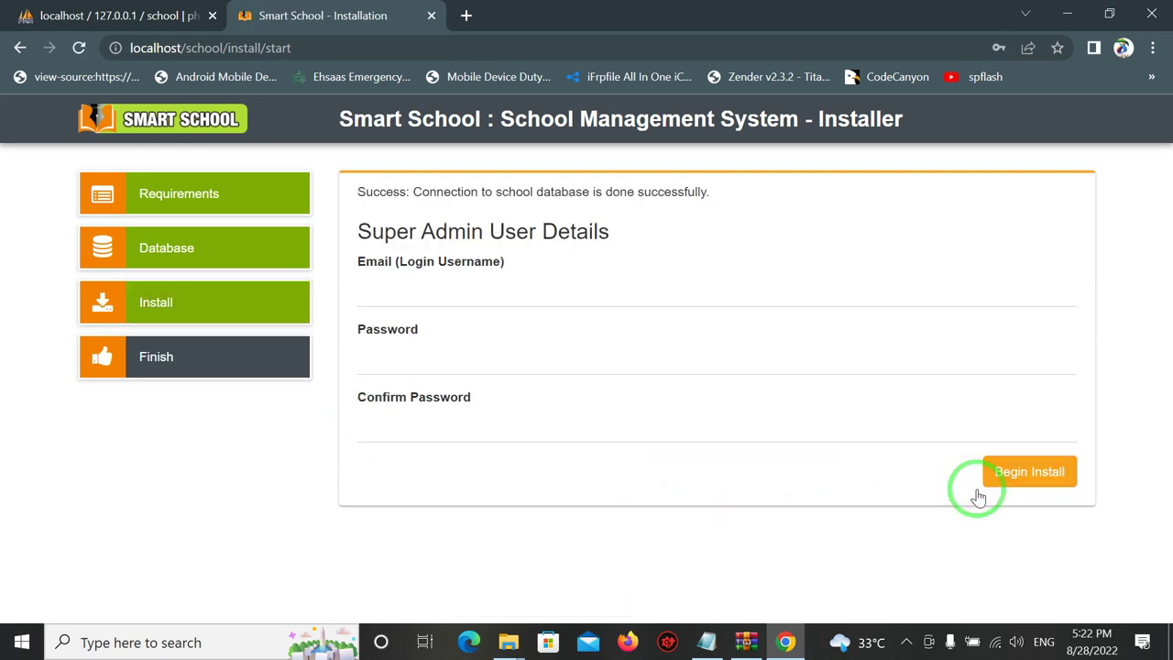
Fill in the saved super admin e-mail and the admin password.
click(438, 294)
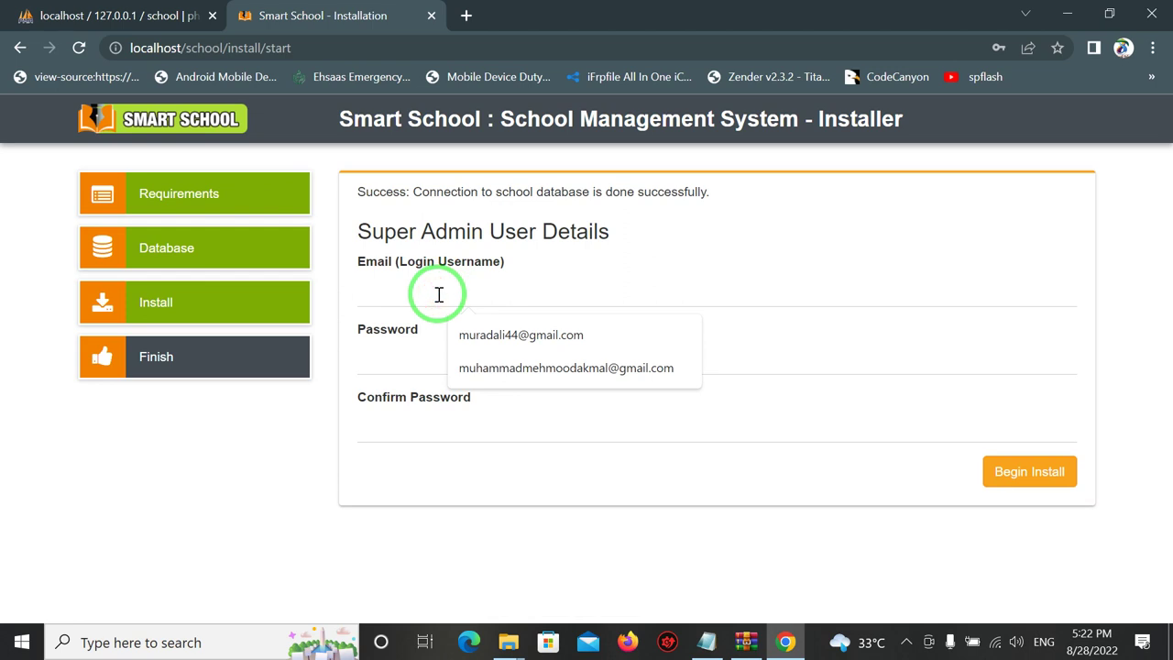
click(472, 333)
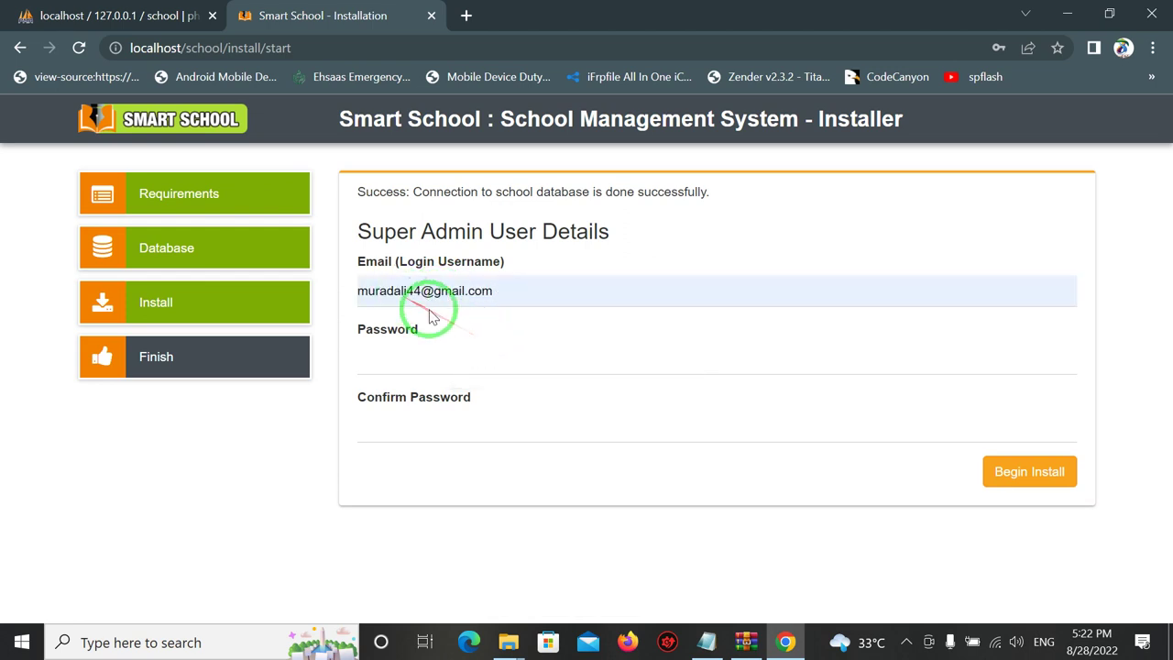
click(406, 354)
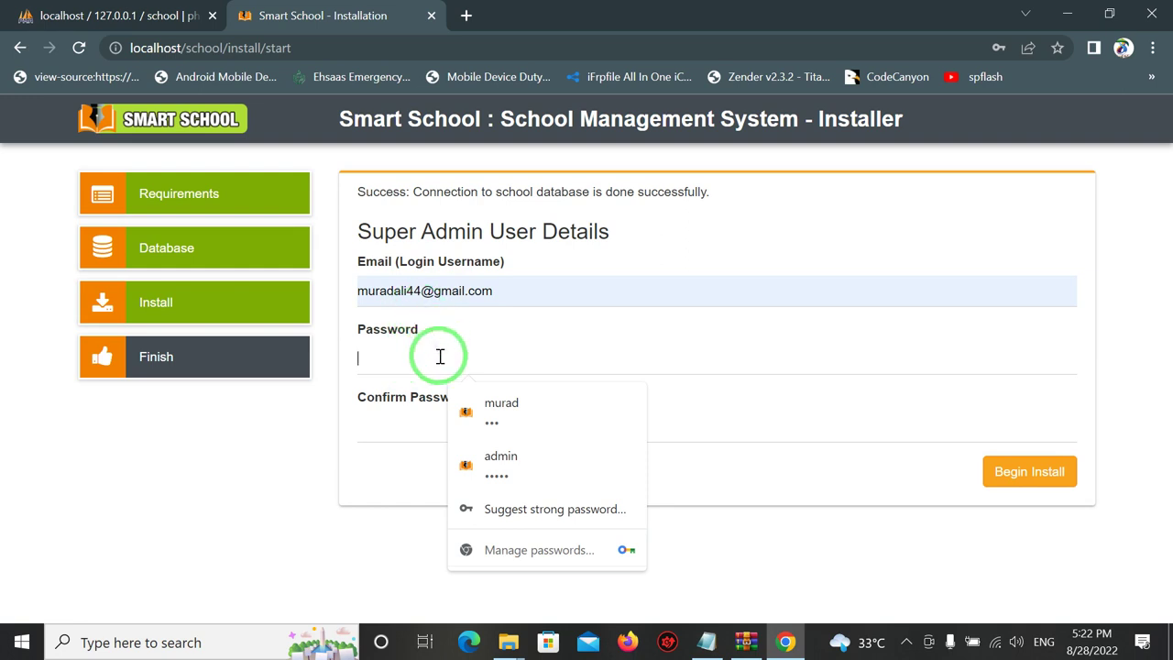
text(**********)
Enter the matching confirmation password, fixing a typo, and begin the install.
click(406, 424)
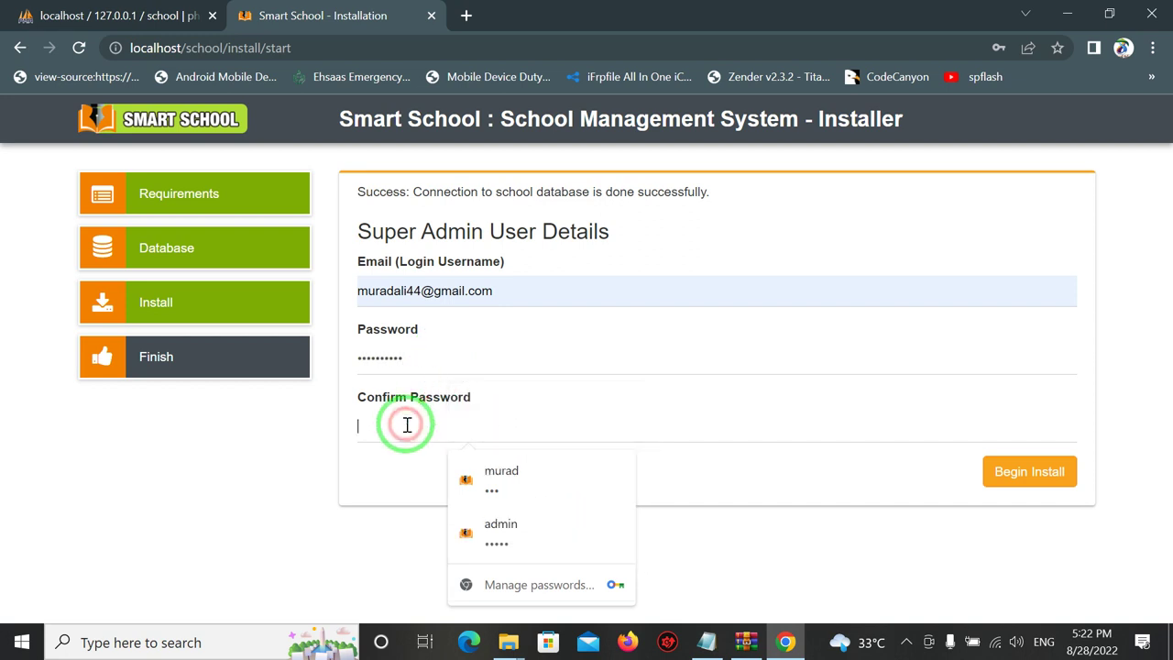
text(********)
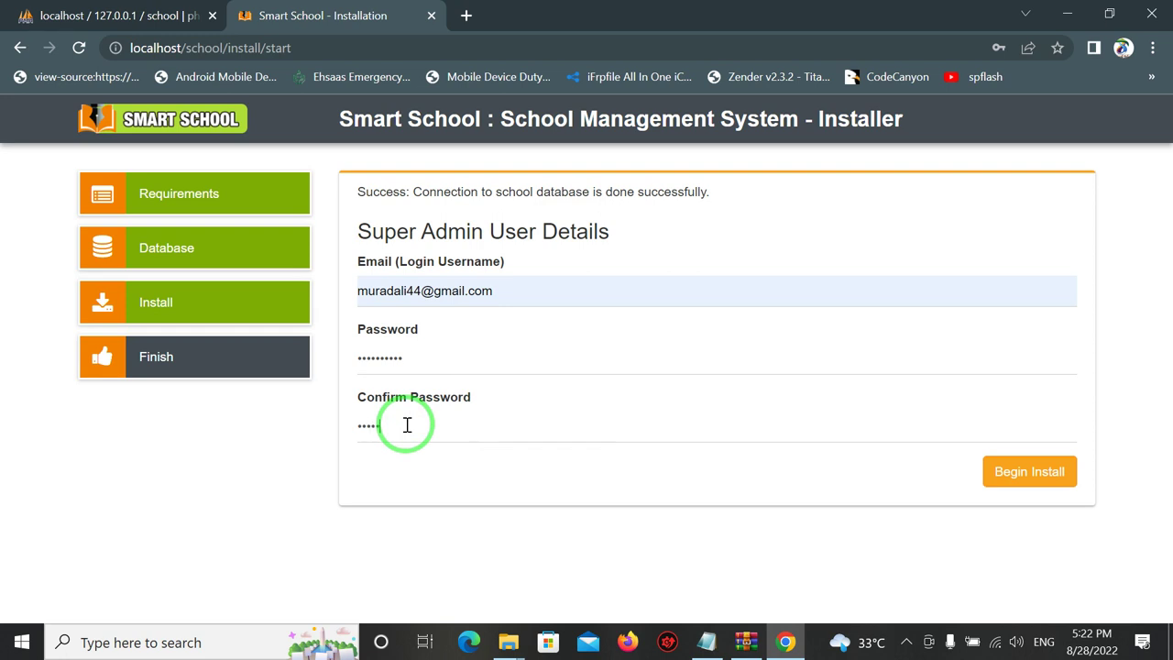
text(**)
drag(449, 432, 269, 431)
text(*****)
key(BackSpace)
key(BackSpace)
key(BackSpace)
key(BackSpace)
key(BackSpace)
text(**********)
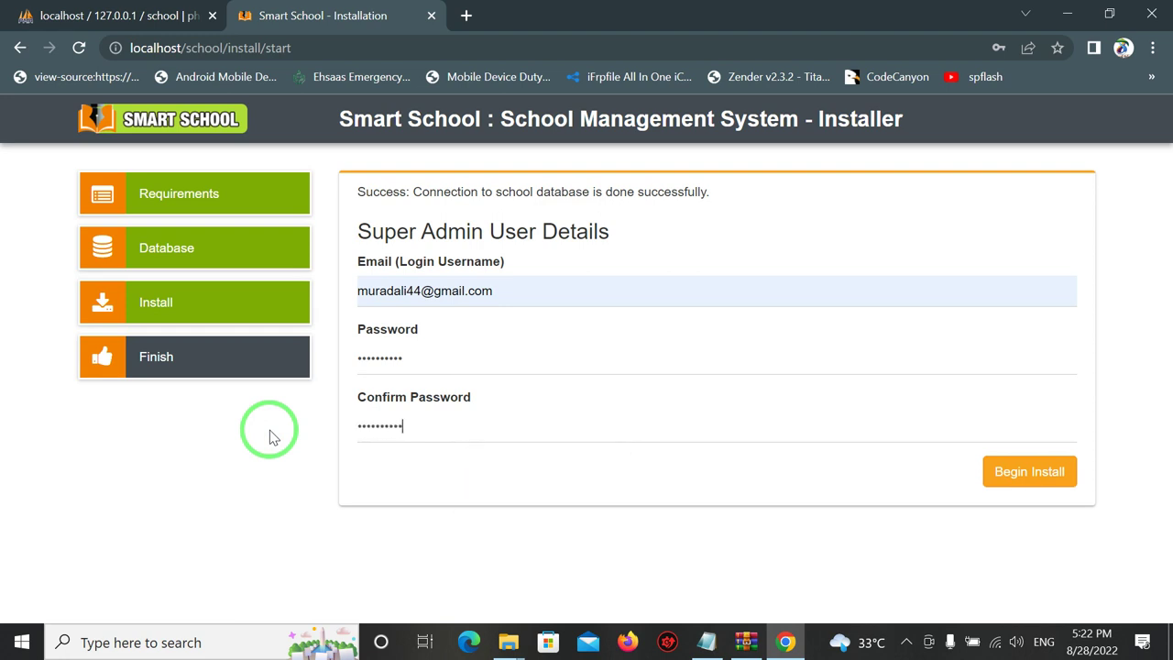
click(1025, 471)
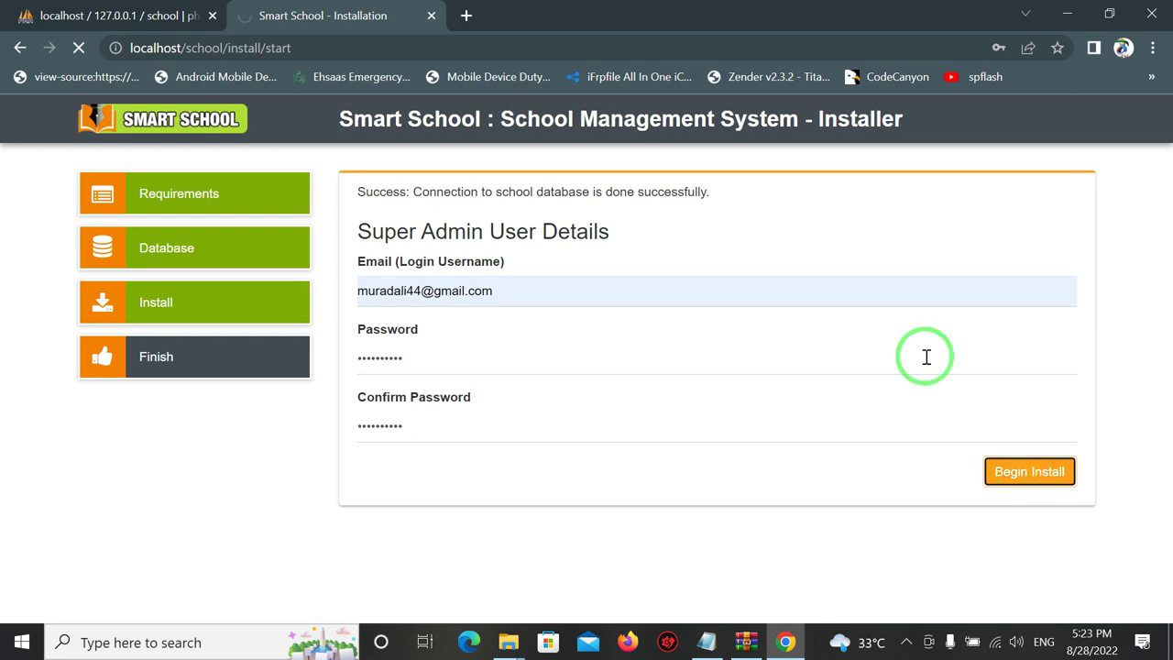
click(159, 16)
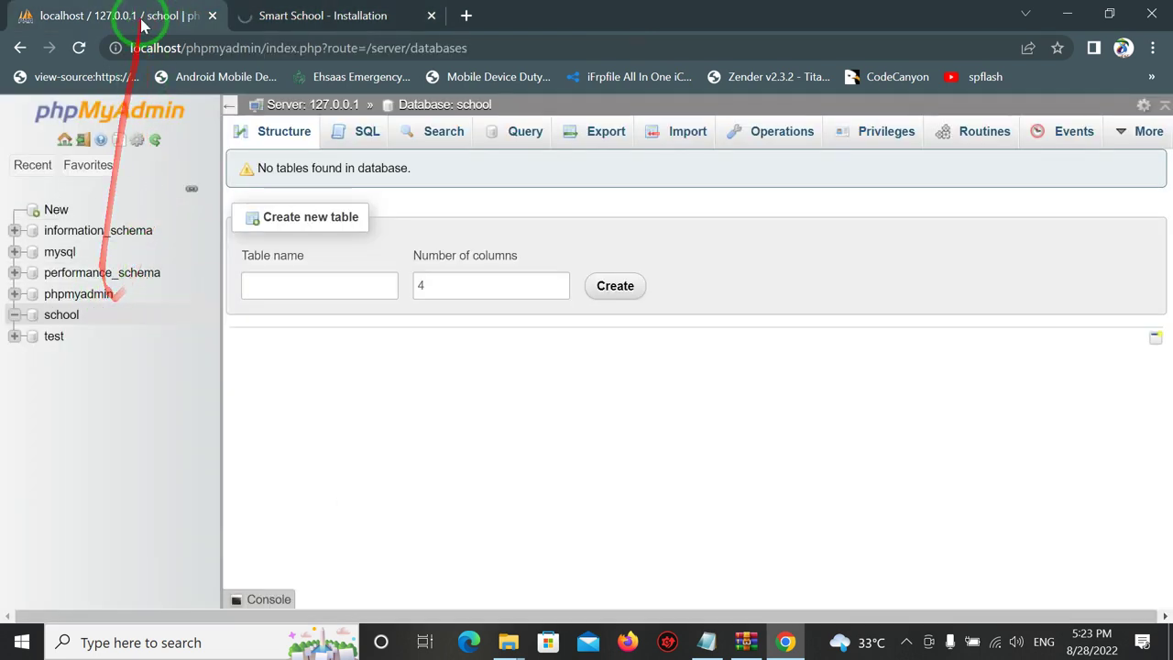
click(80, 47)
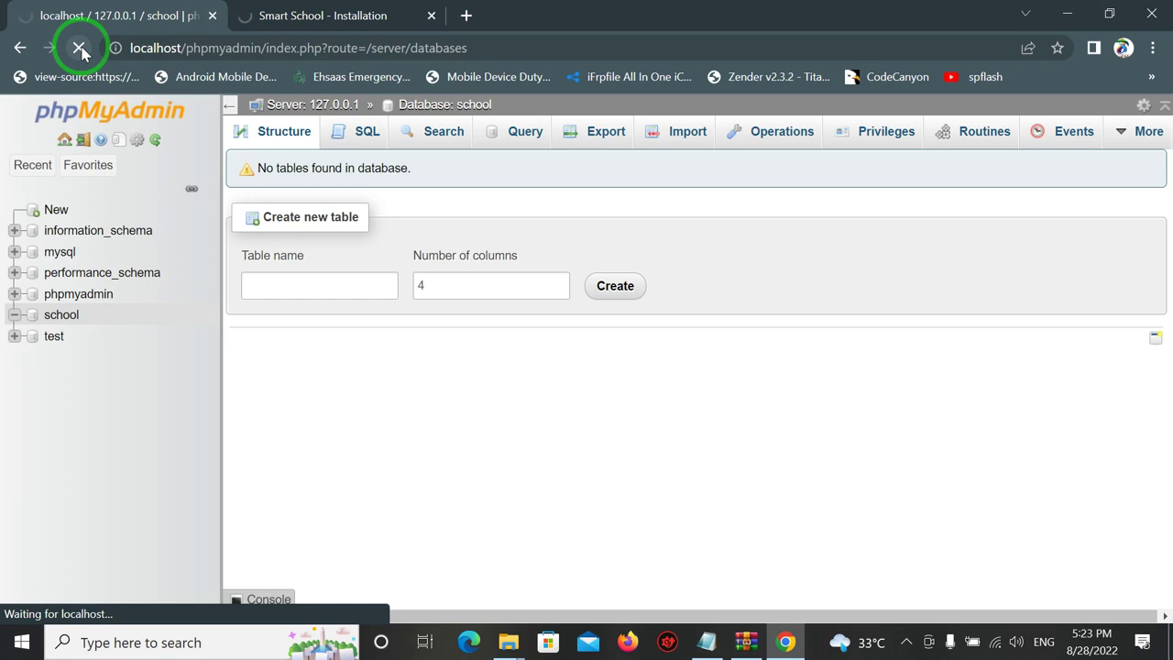
click(61, 316)
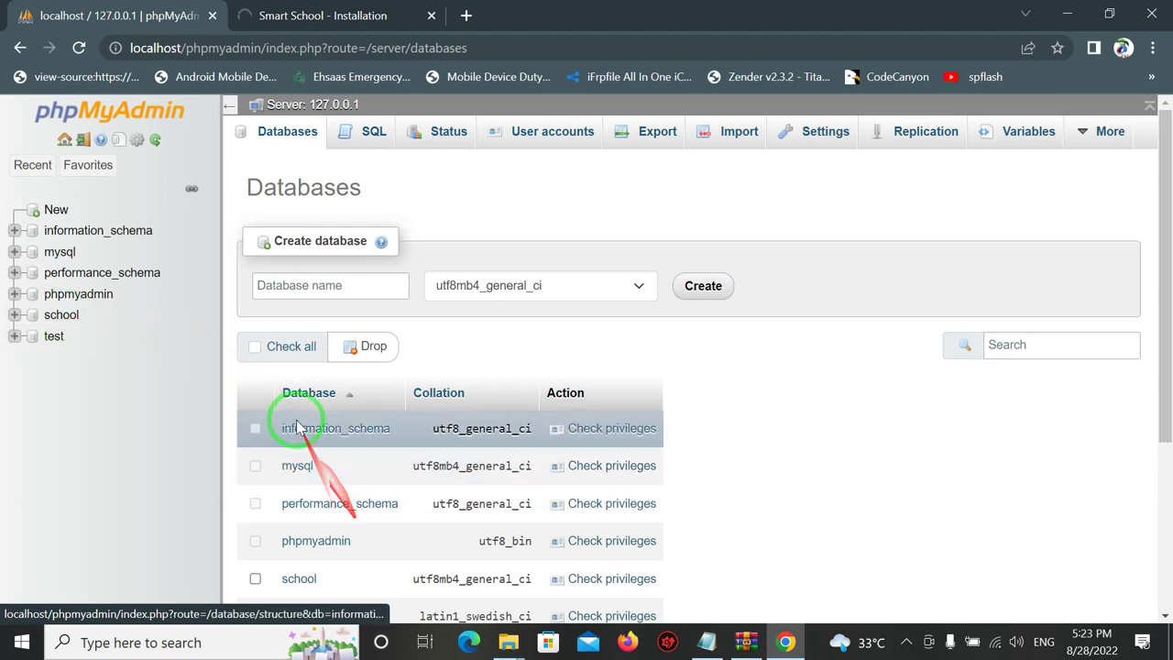
click(296, 20)
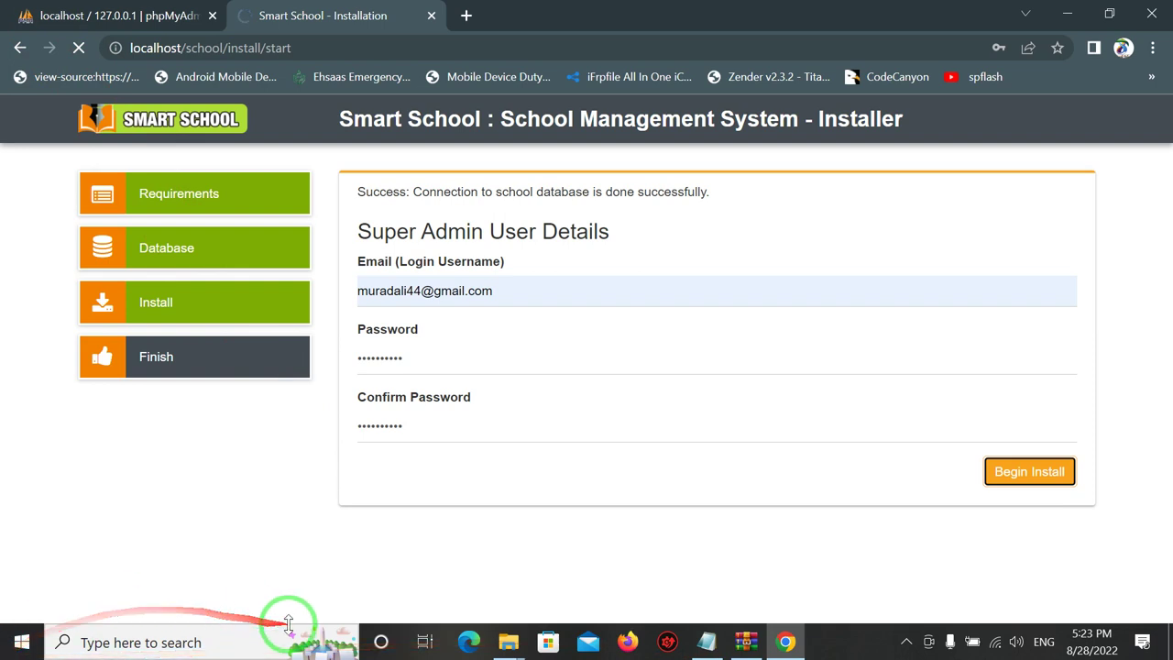
click(706, 641)
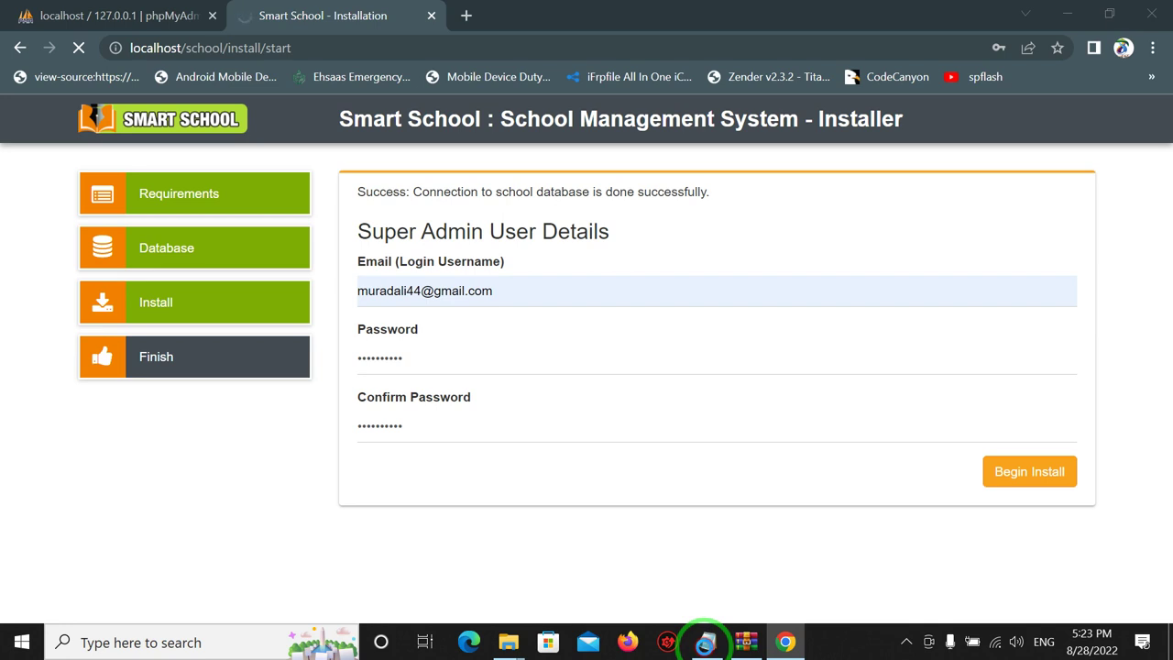
click(651, 621)
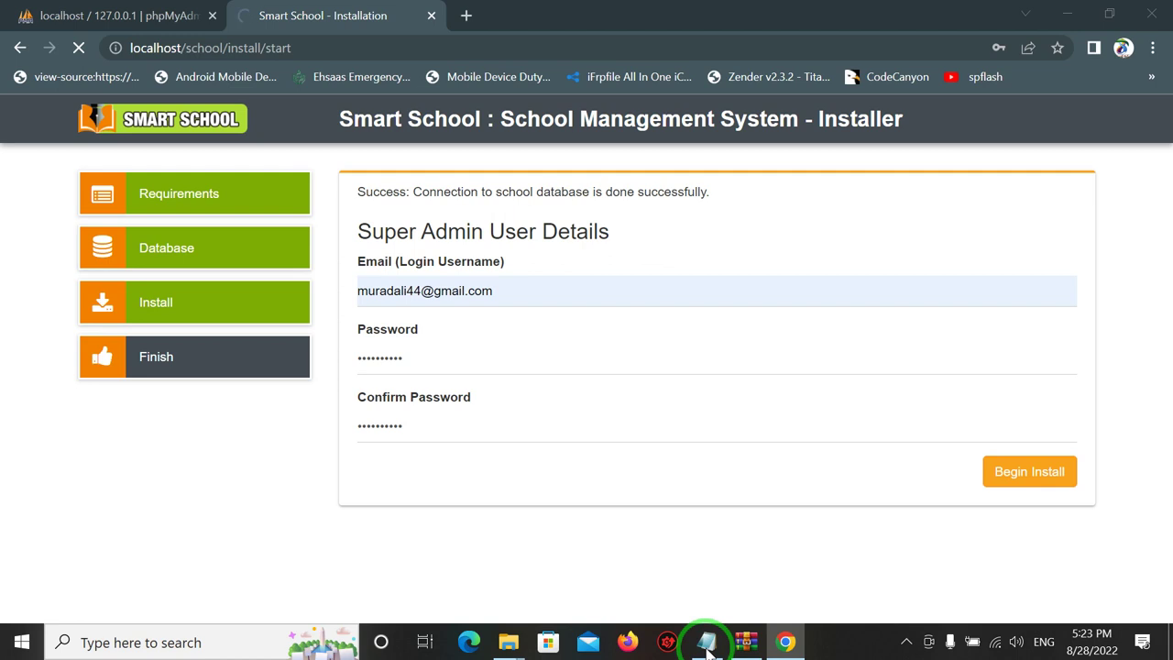
click(706, 643)
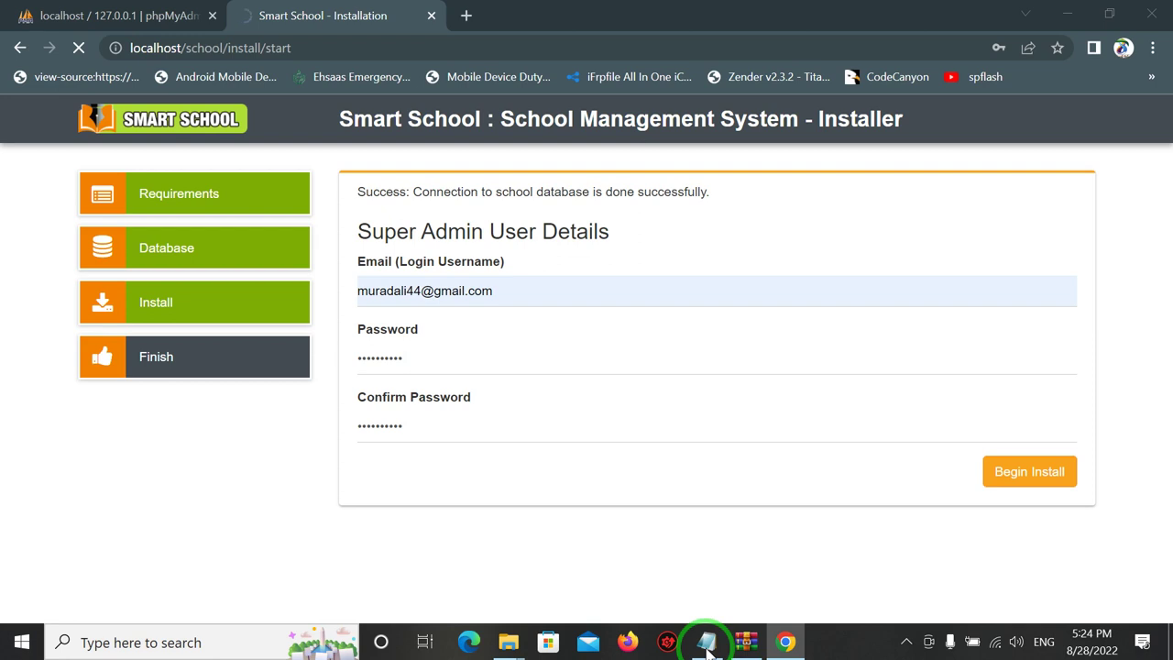
click(41, 15)
click(79, 50)
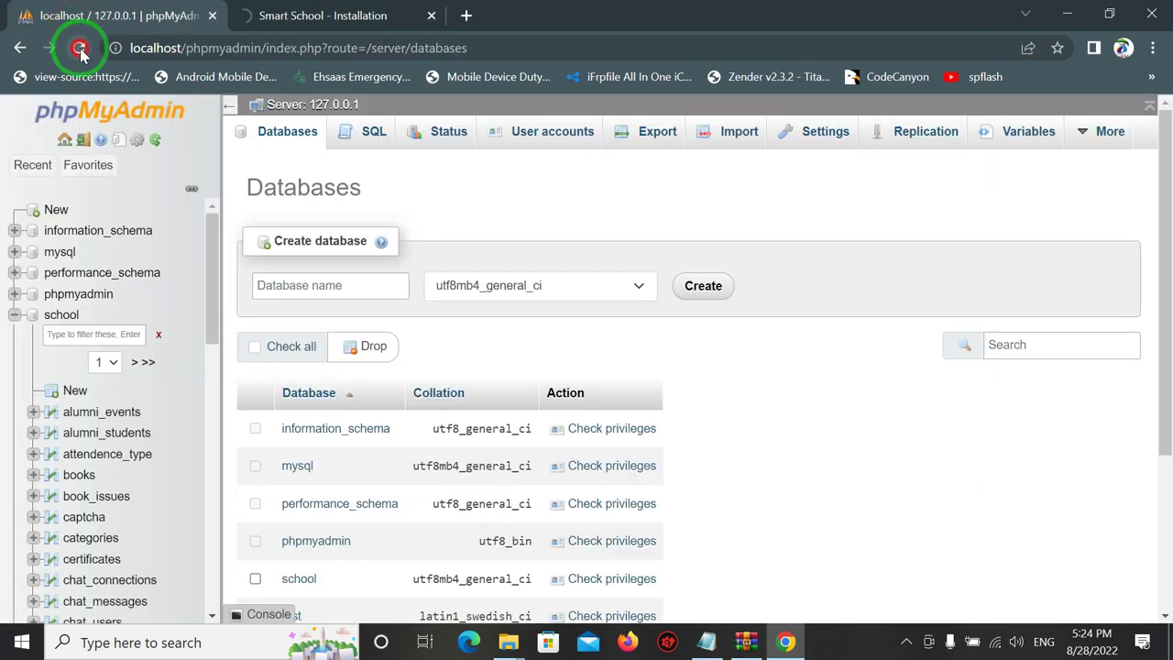
click(277, 20)
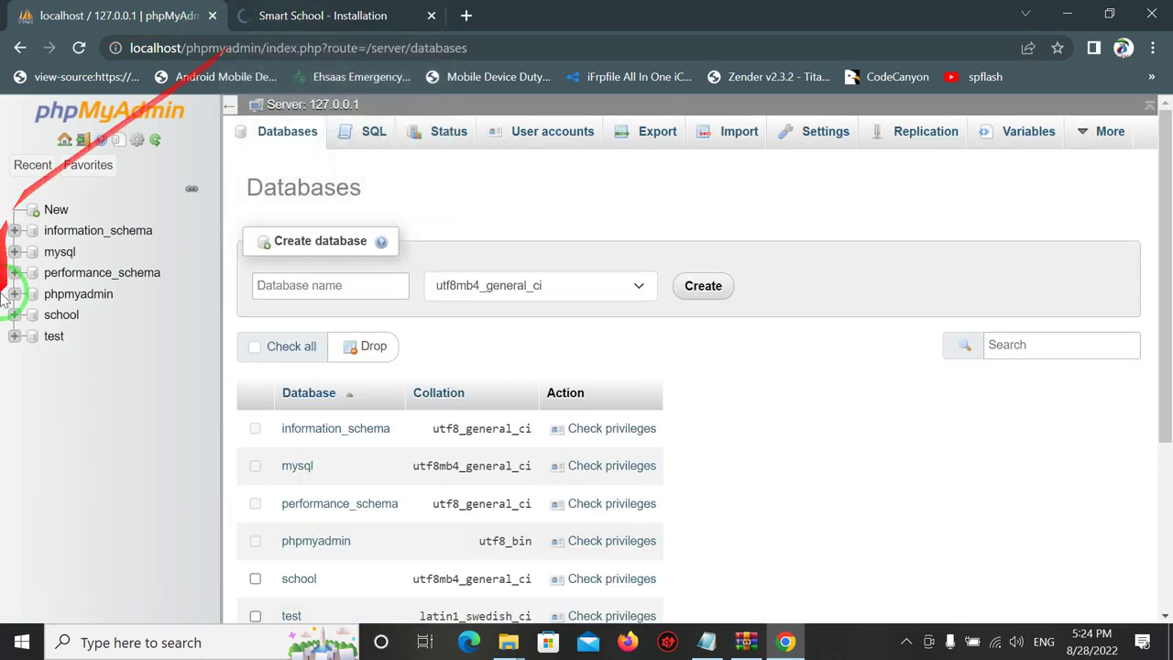
click(55, 318)
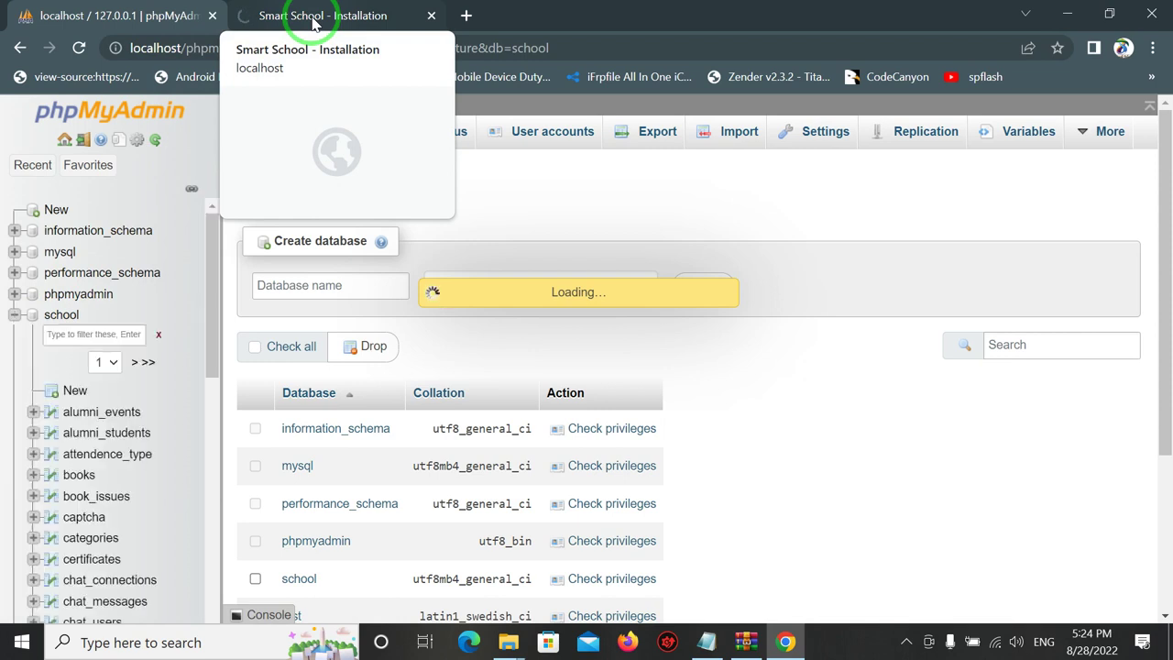
click(313, 20)
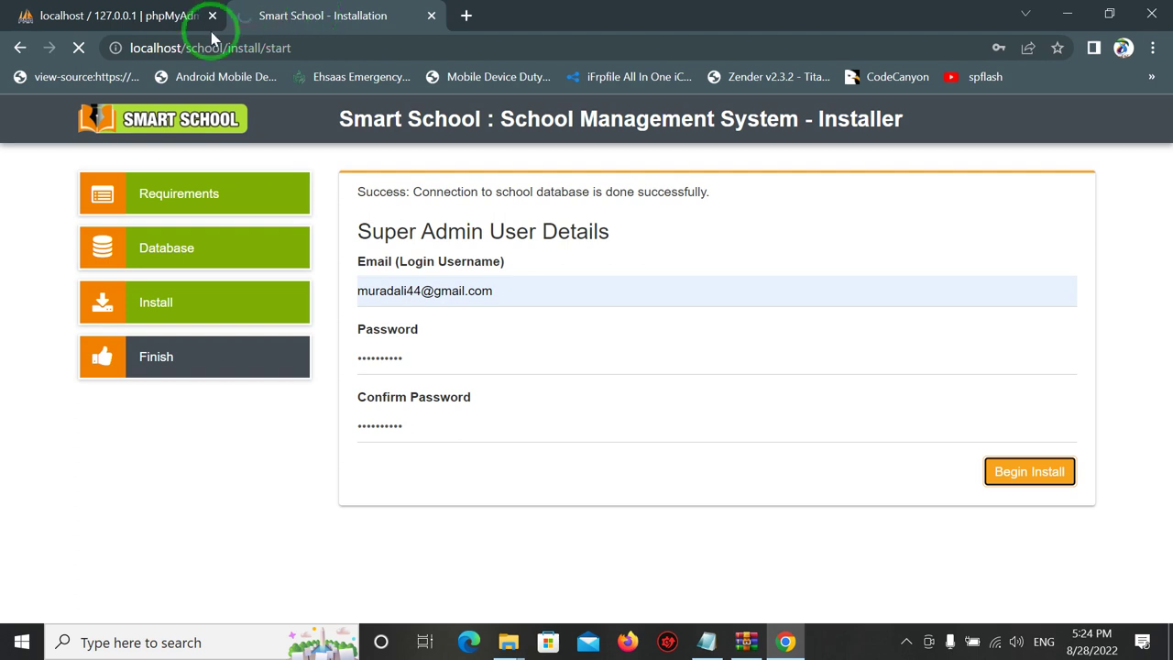
click(116, 18)
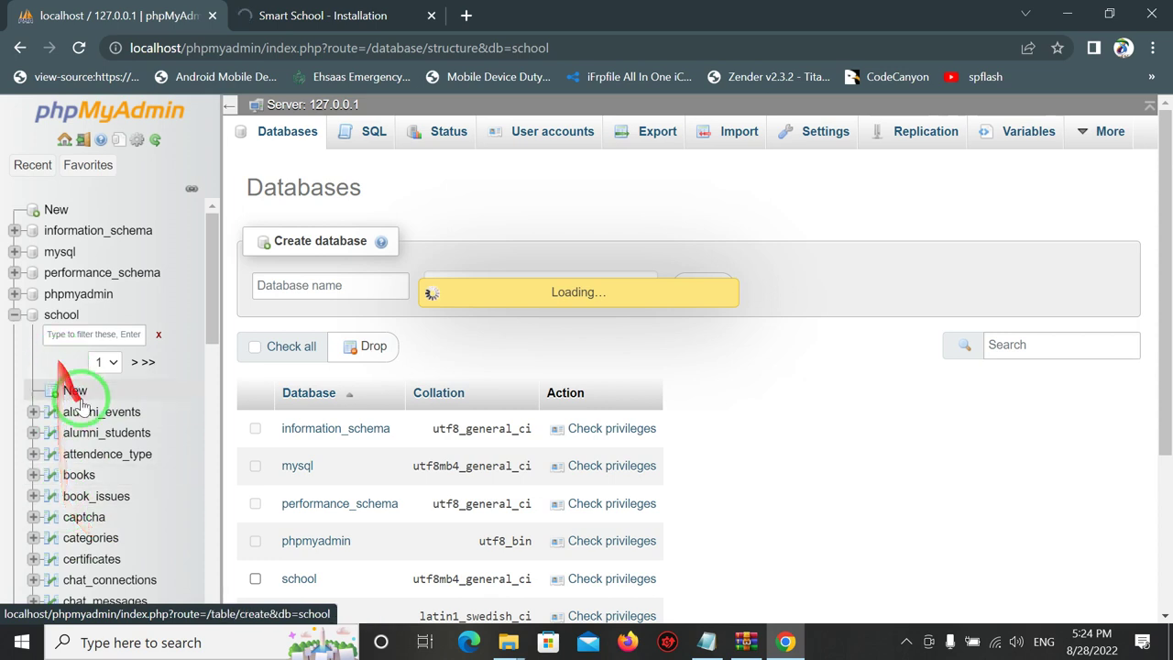
drag(216, 321, 208, 227)
click(305, 15)
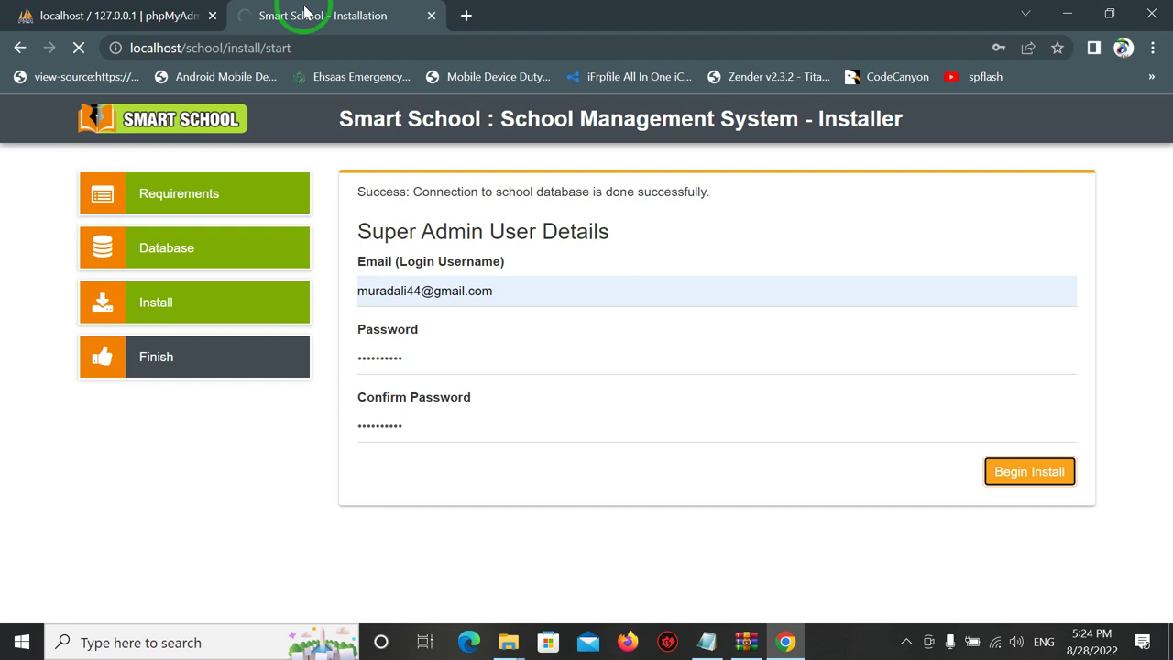
click(146, 15)
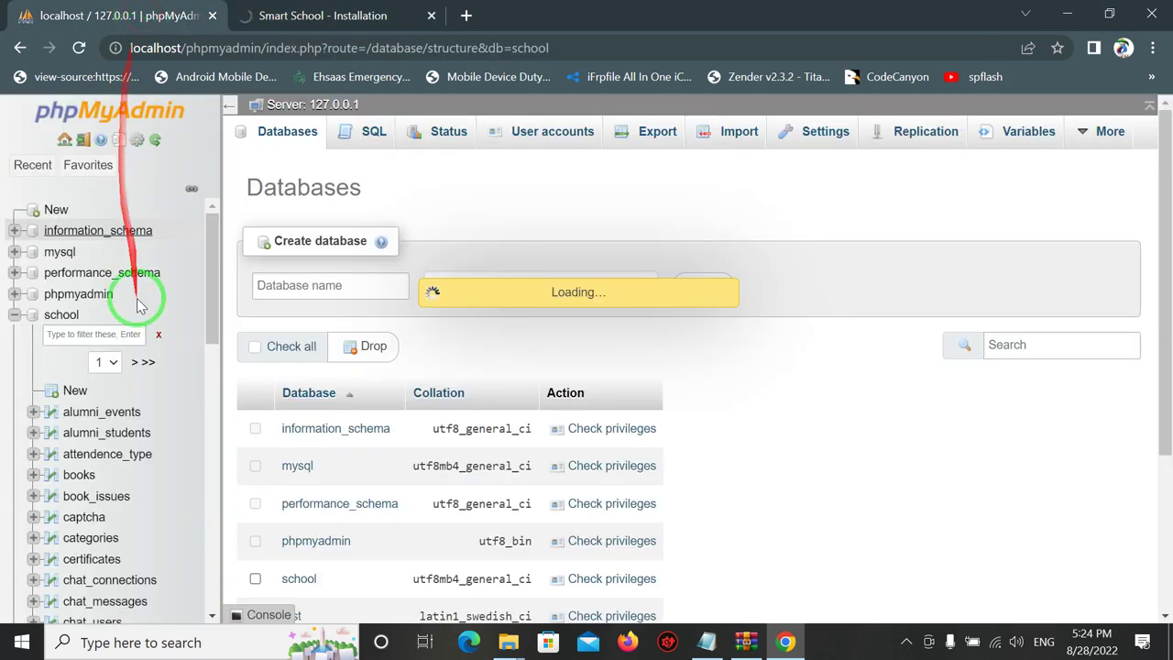
click(209, 293)
drag(209, 293, 214, 589)
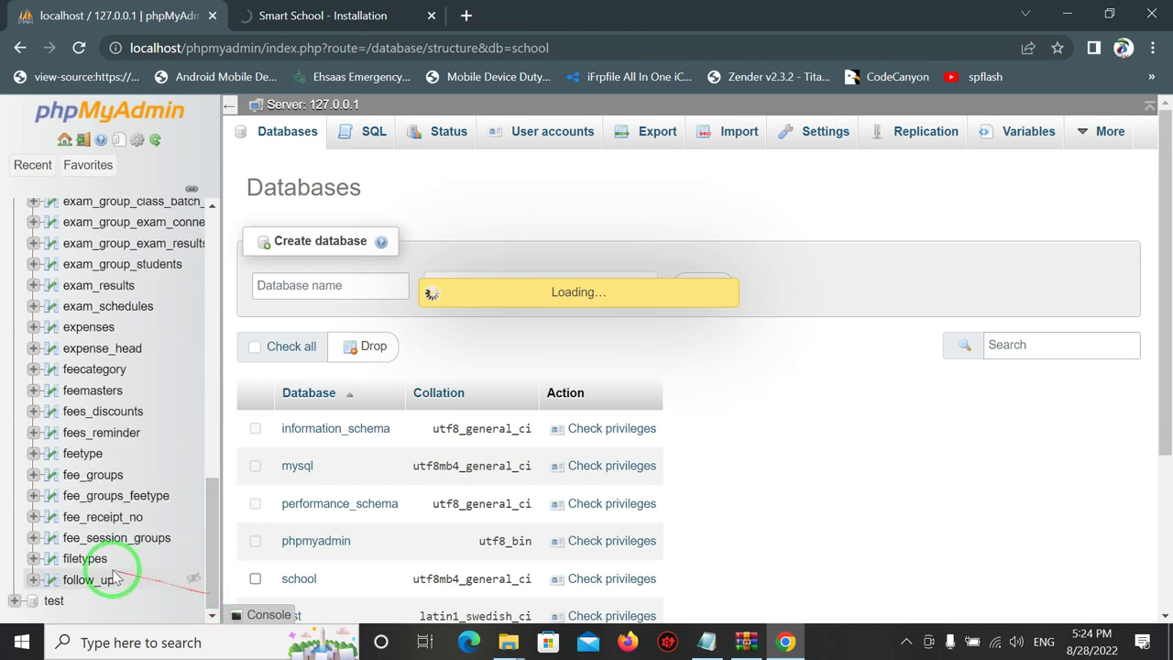
drag(208, 582, 188, 430)
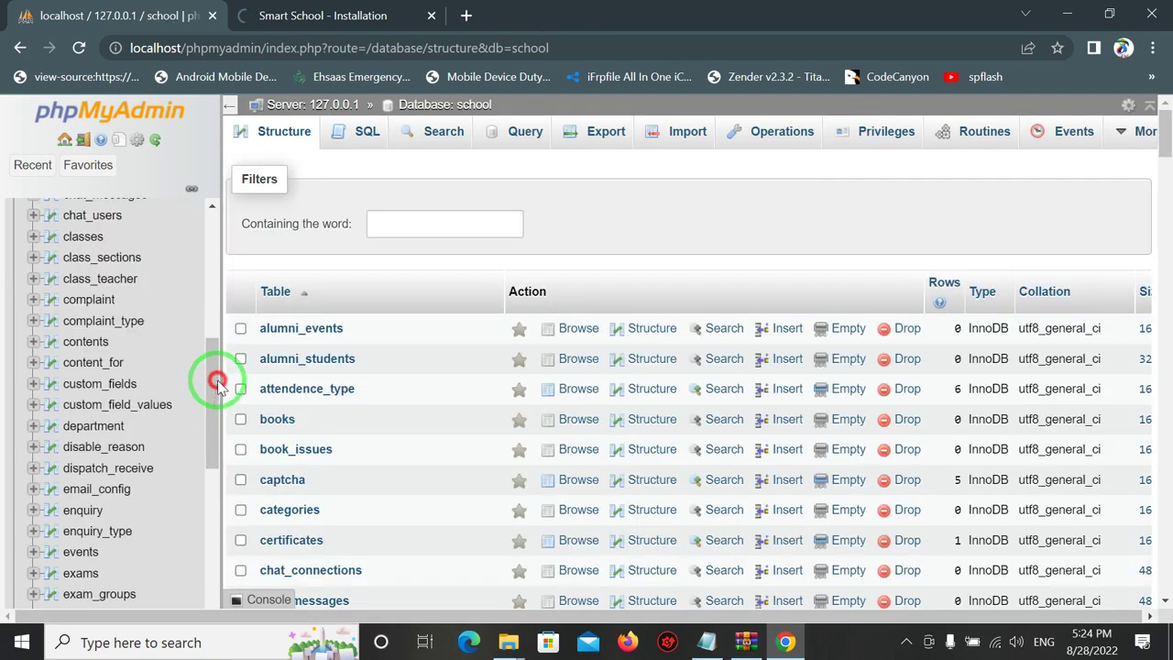
drag(216, 379, 223, 241)
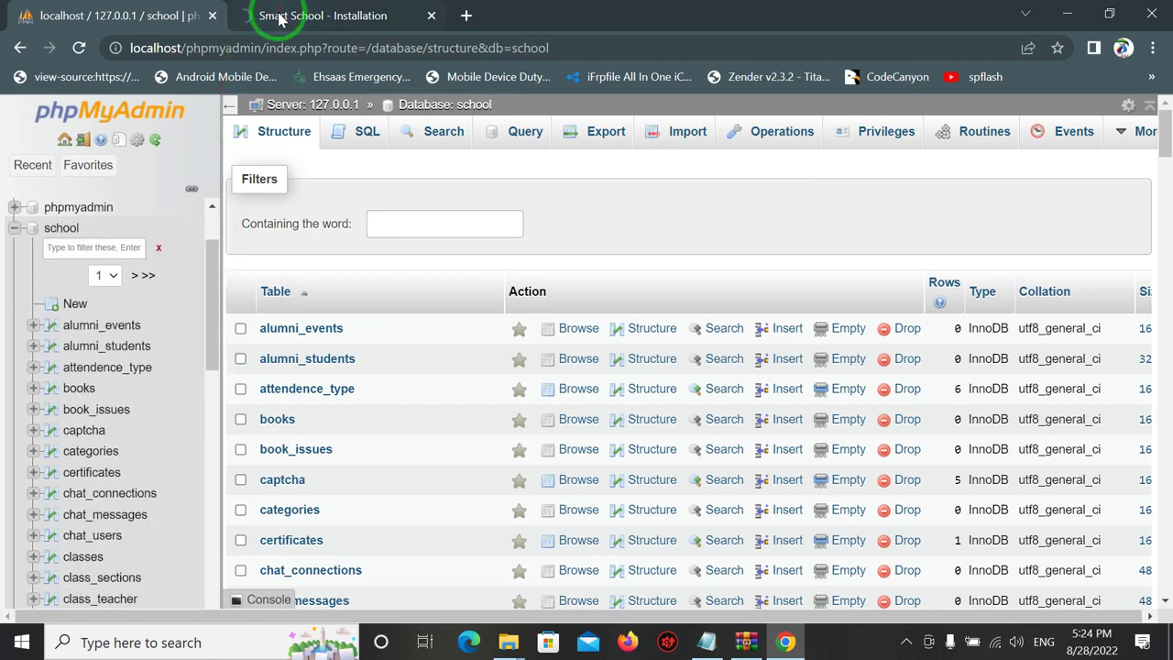
click(279, 18)
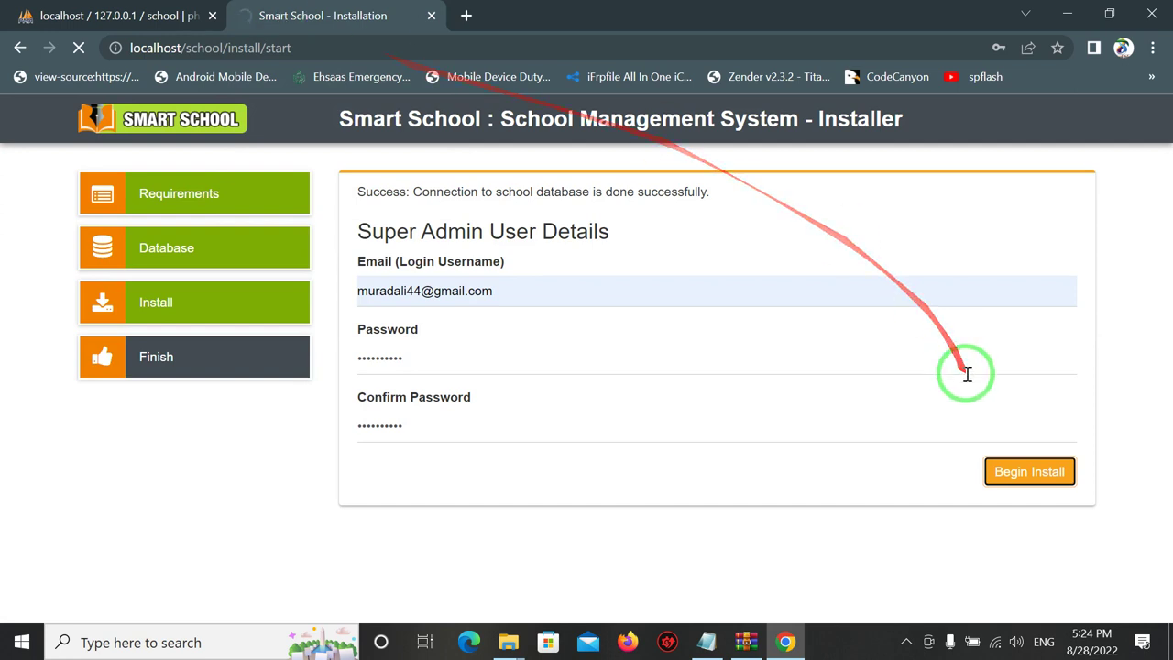
Begin the install with the admin details, then open the page's context menu.
click(1056, 481)
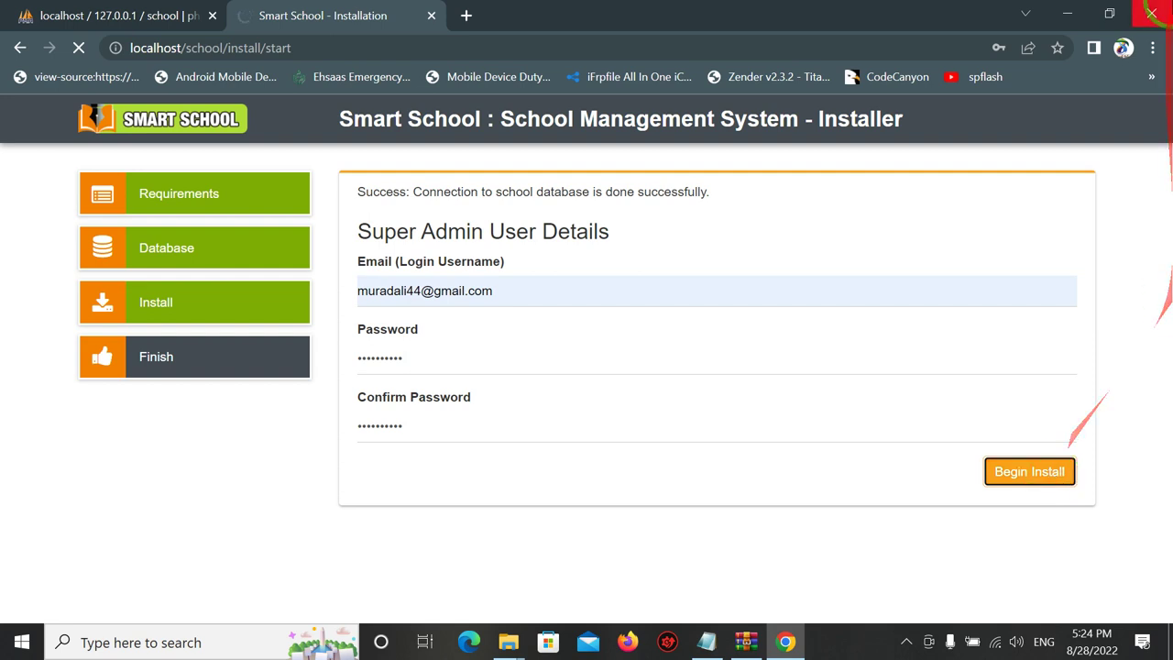
right_click(844, 572)
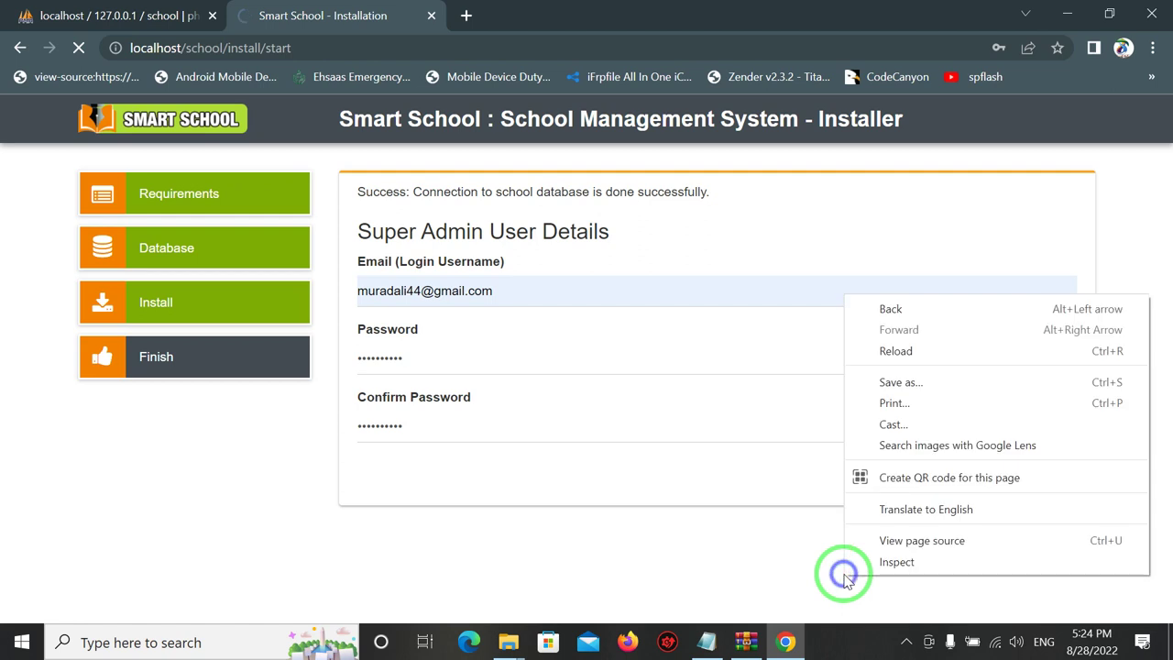
Resubmit the install with DevTools open, watch its pending Network request, then close DevTools.
click(910, 561)
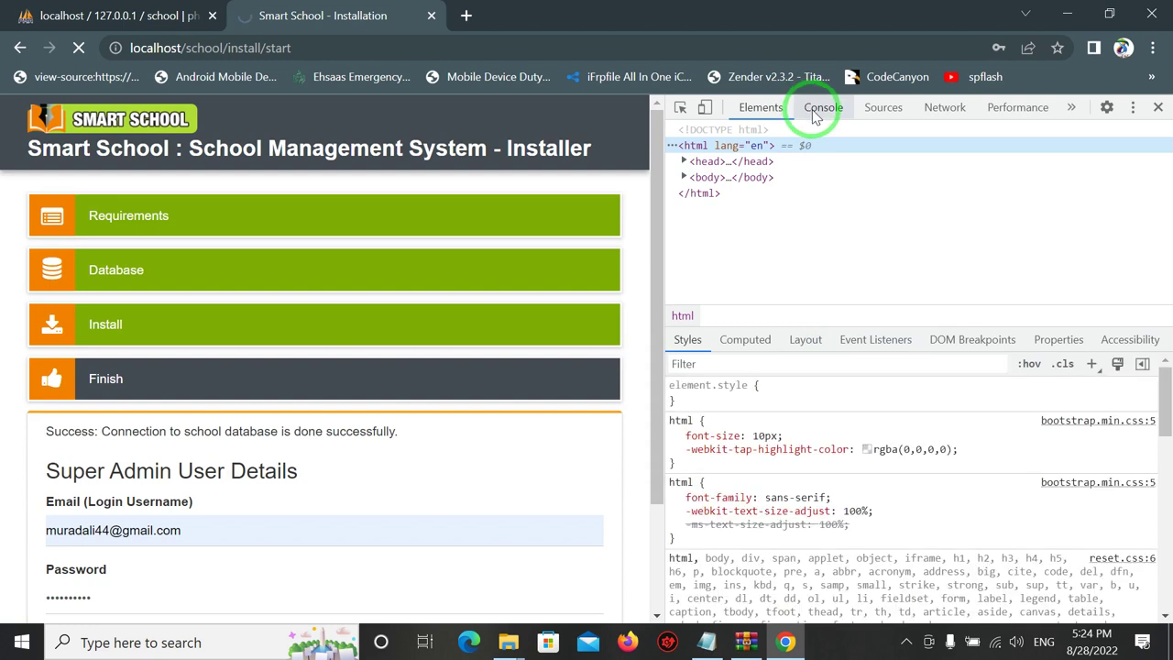
click(813, 112)
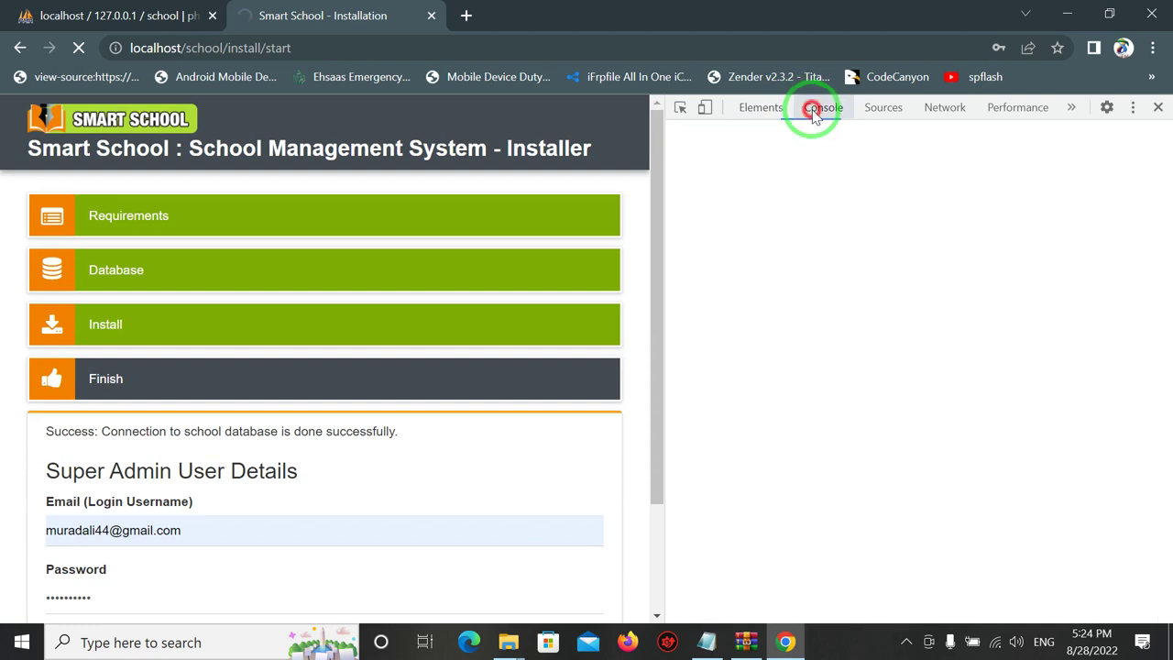
click(878, 110)
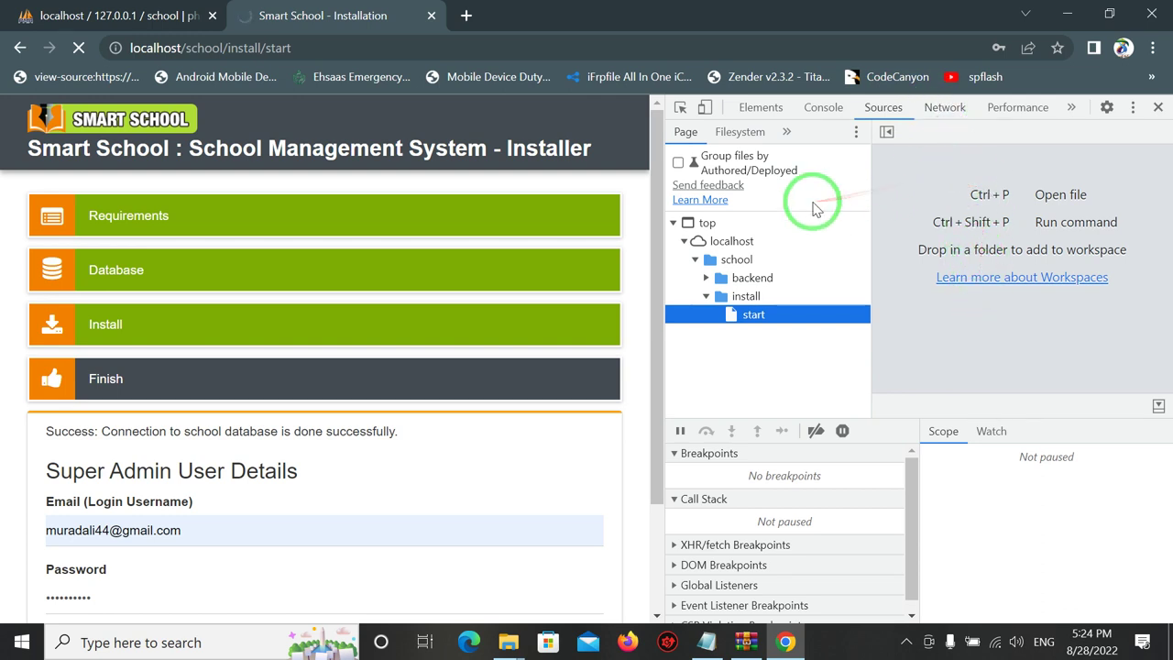
drag(652, 219, 647, 400)
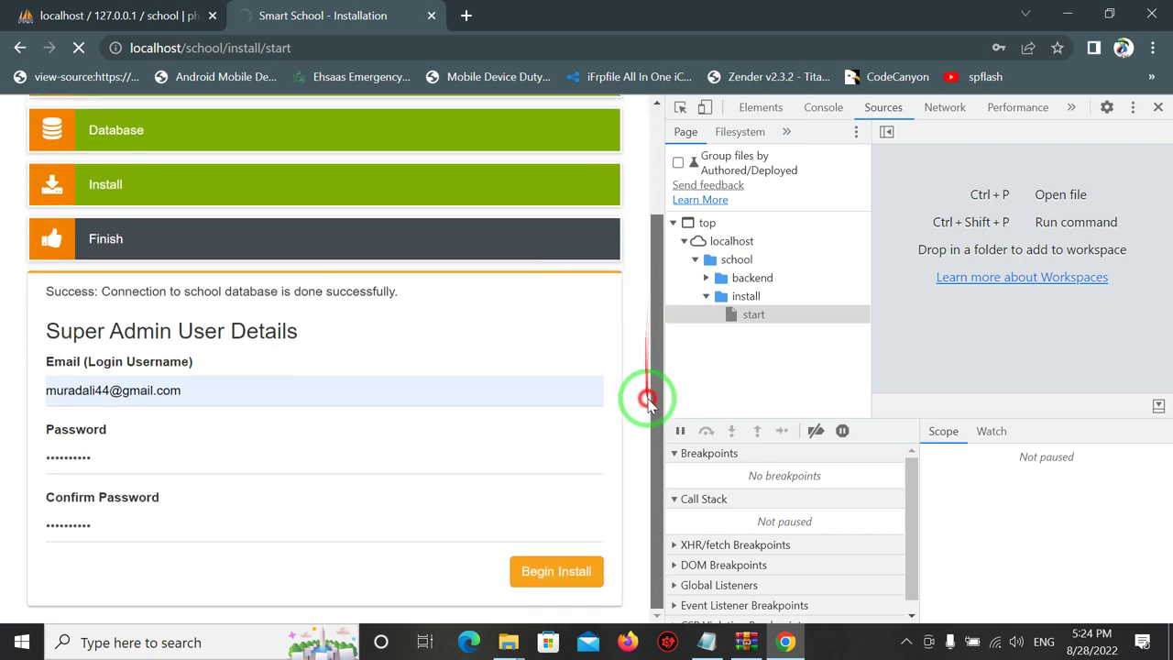
click(533, 584)
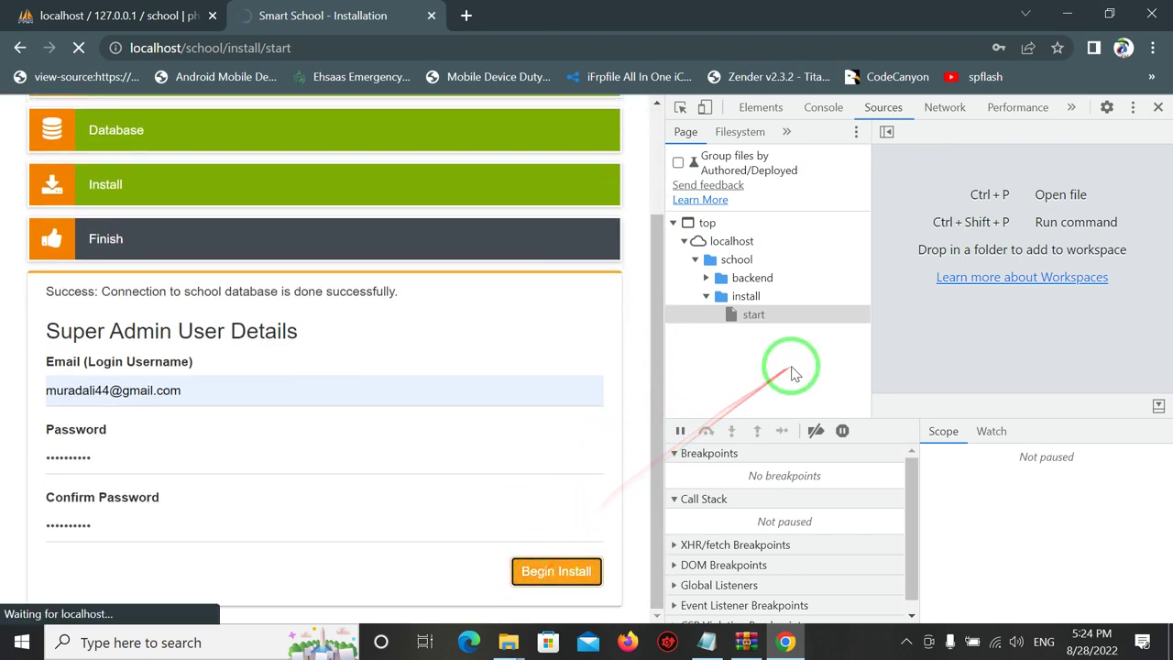
click(962, 110)
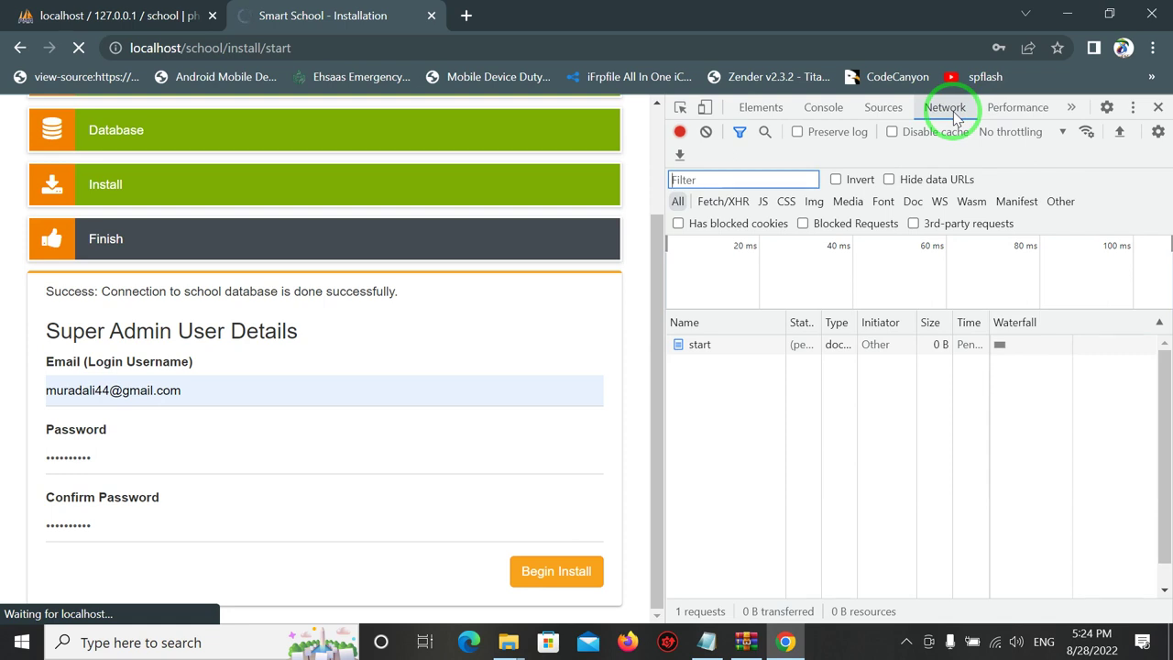
click(1158, 107)
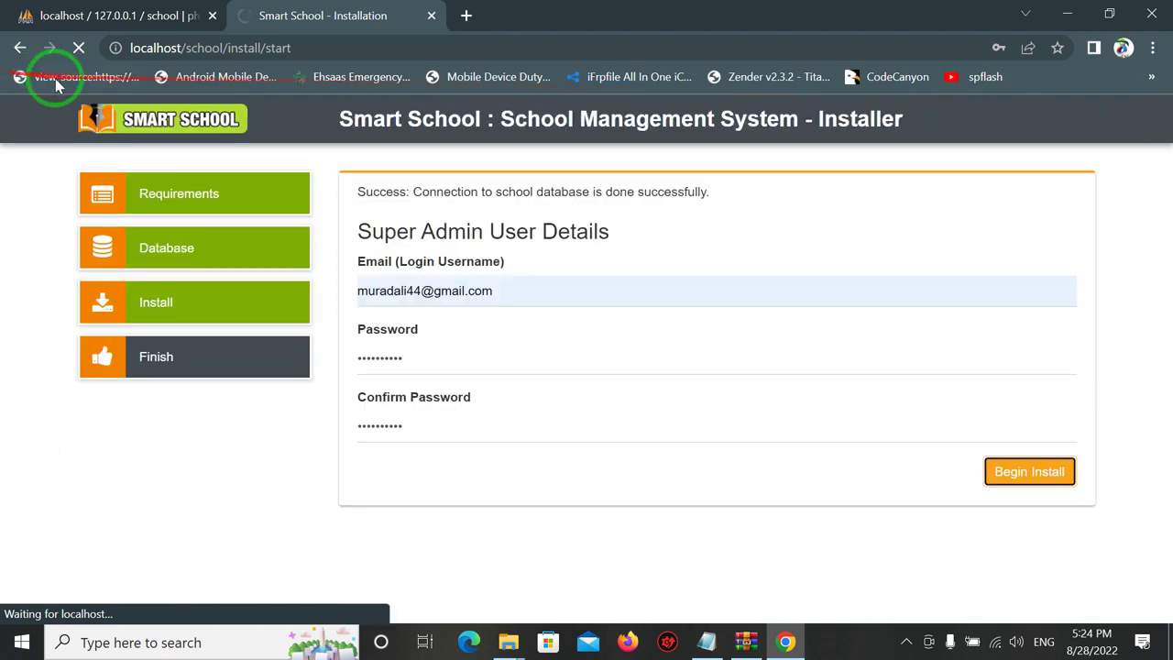
Reload localhost/school/install/start and scroll to the end of the requirements list.
click(200, 55)
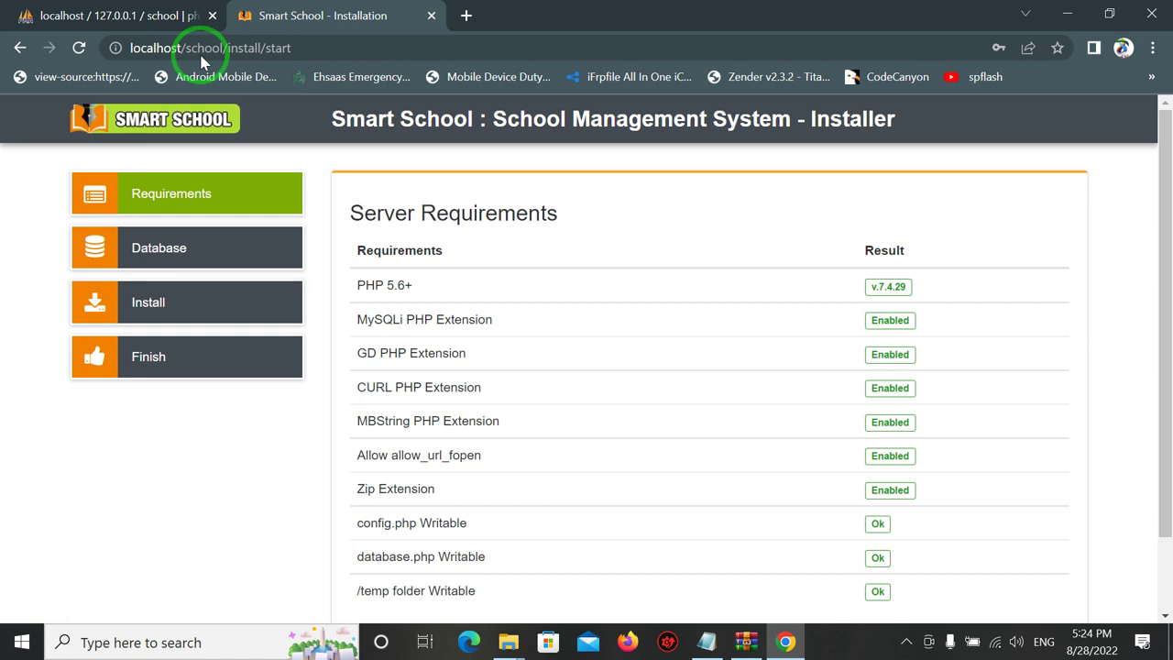
key(Page_Down)
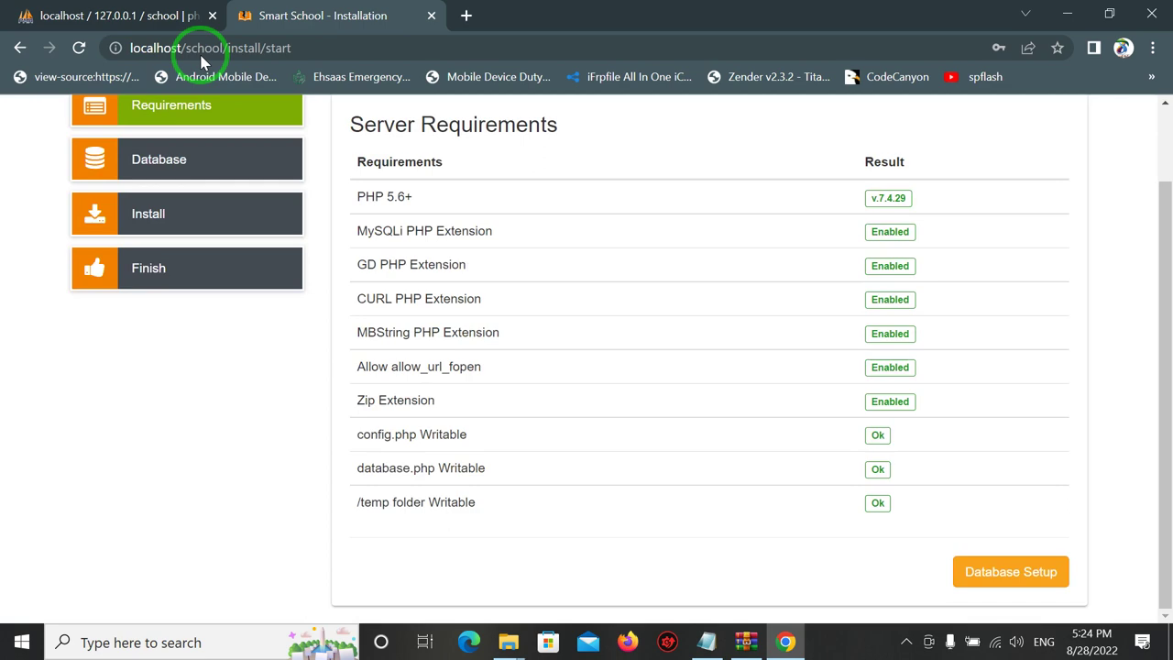
Continue from the requirements check to the installer's Database Setup step.
click(203, 53)
key(Tab)
key(Return)
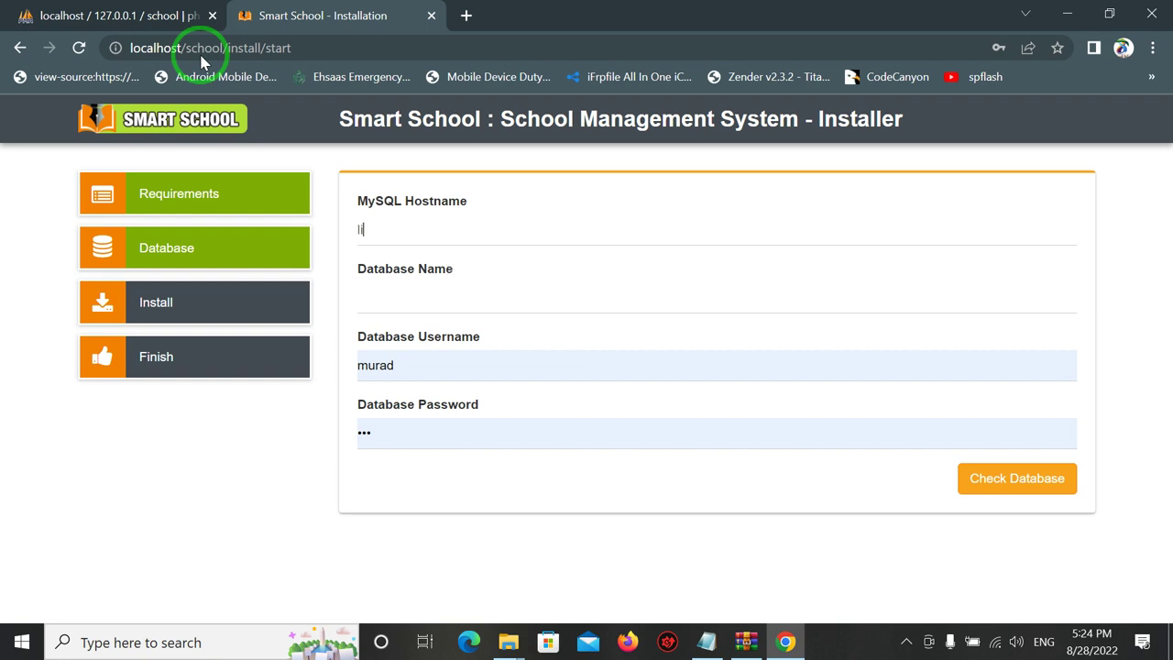
Connect to database 'school' on localhost as user root with an empty password.
key(Down)
key(Return)
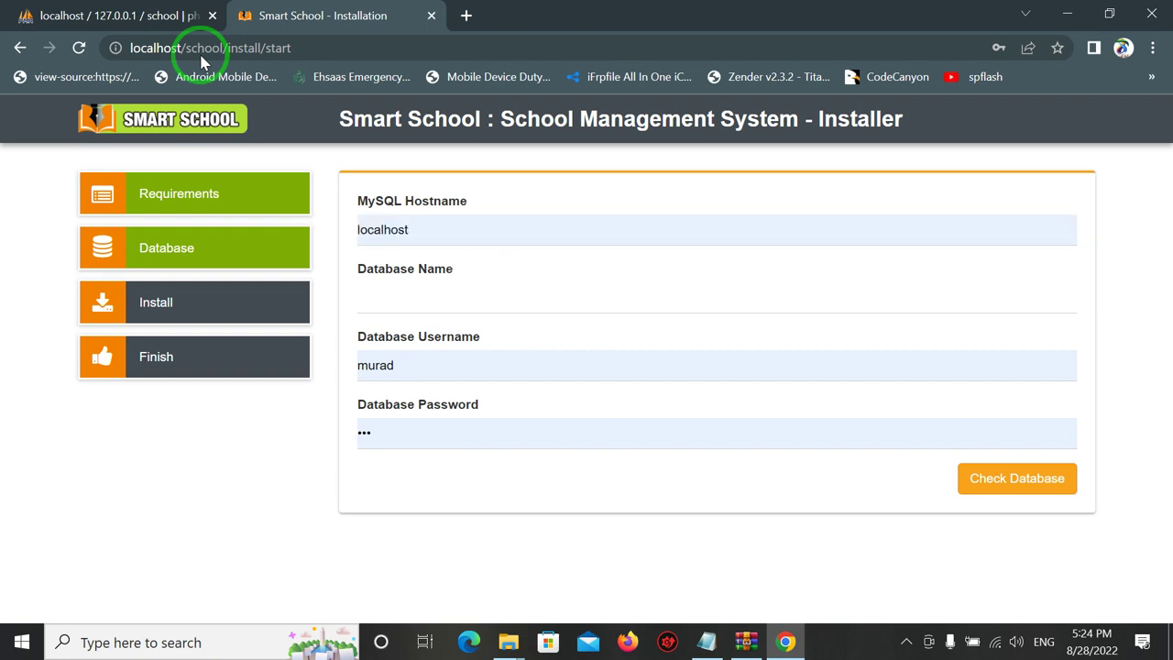
key(Tab)
text(school)
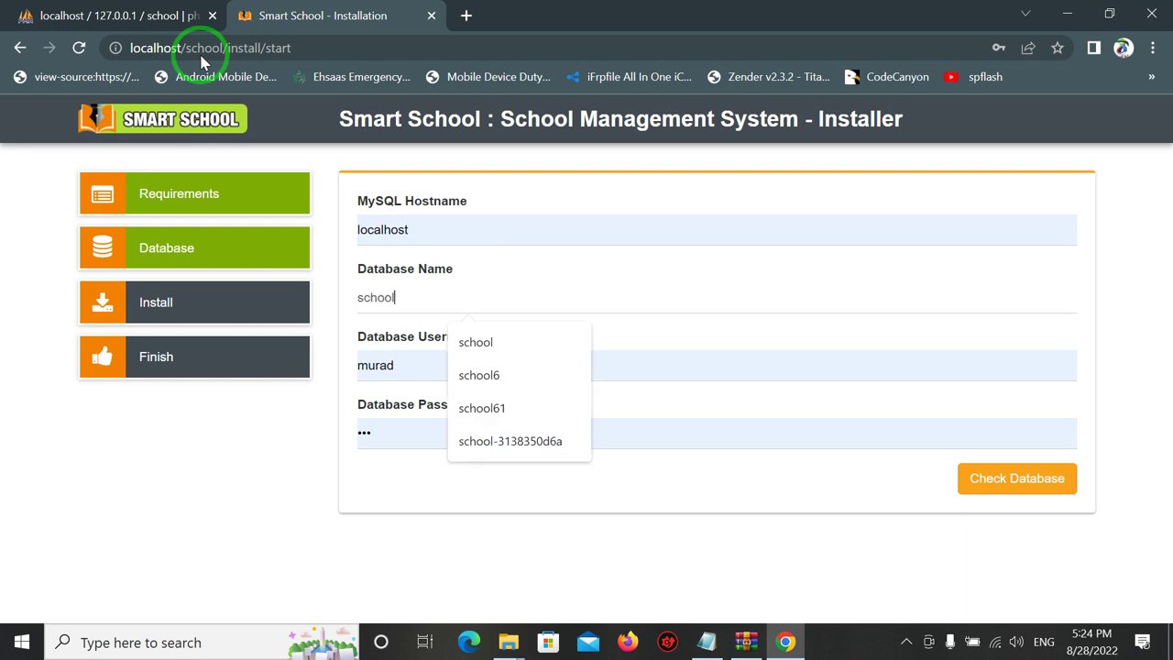
key(Tab)
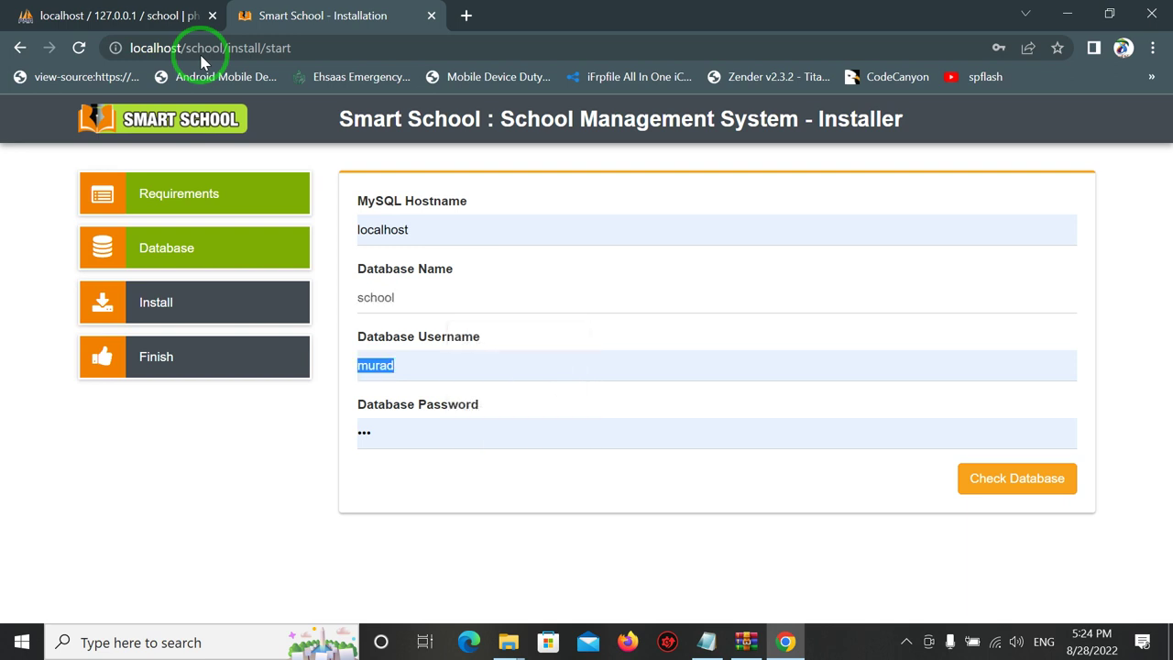
text(root)
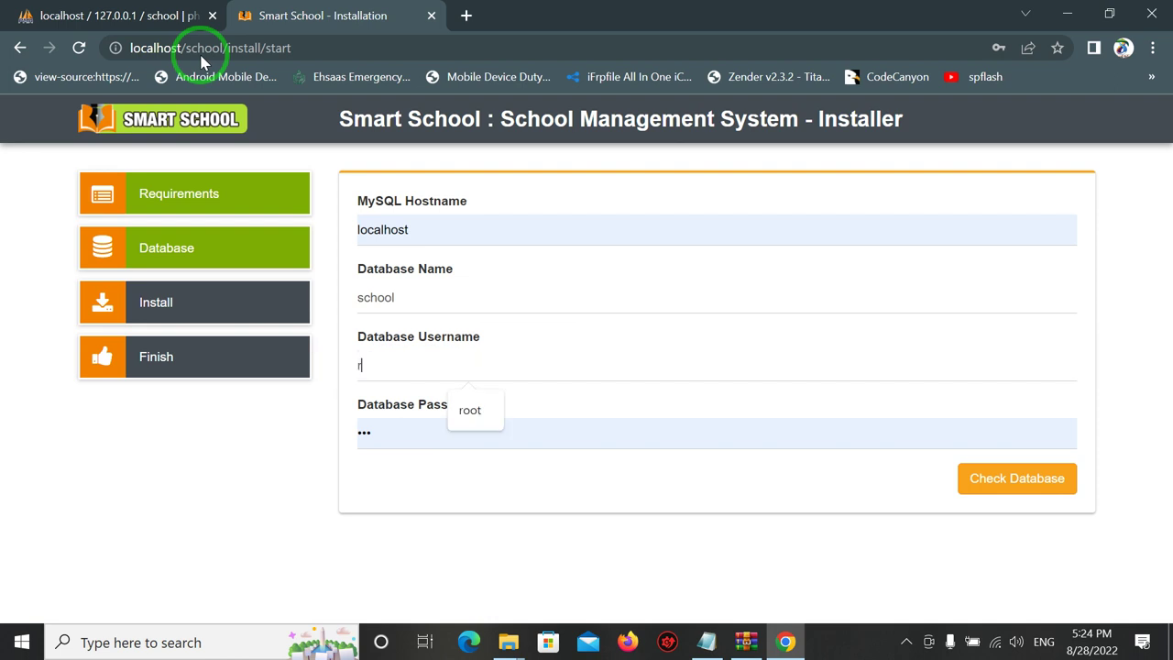
key(Tab)
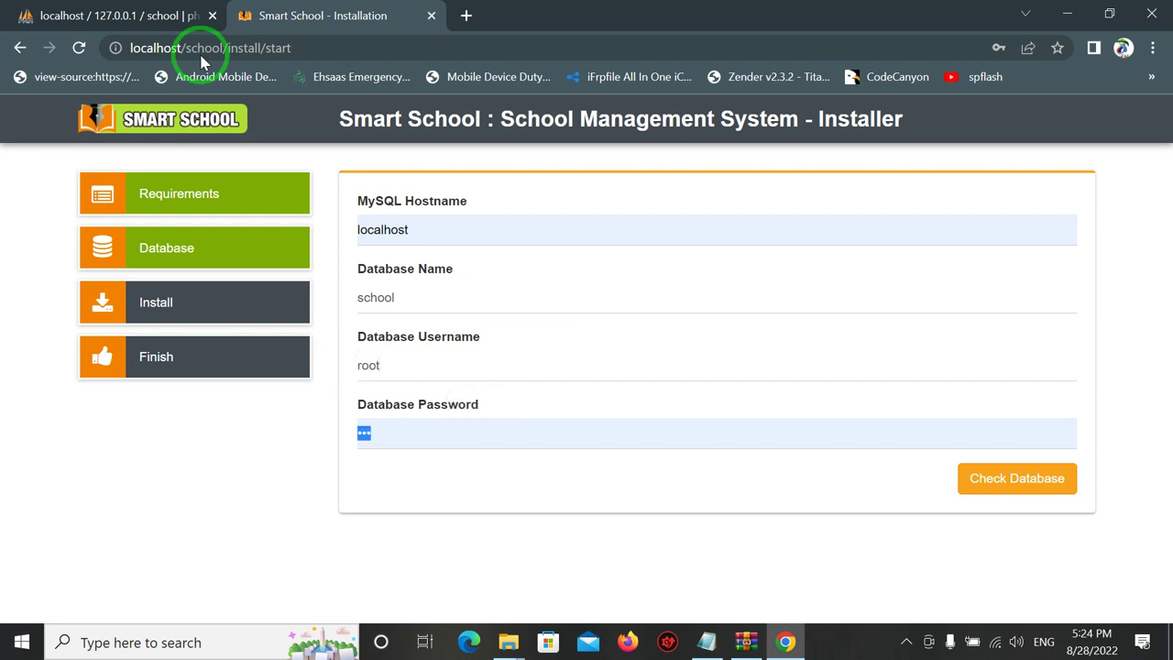
key(BackSpace)
key(Tab)
key(Return)
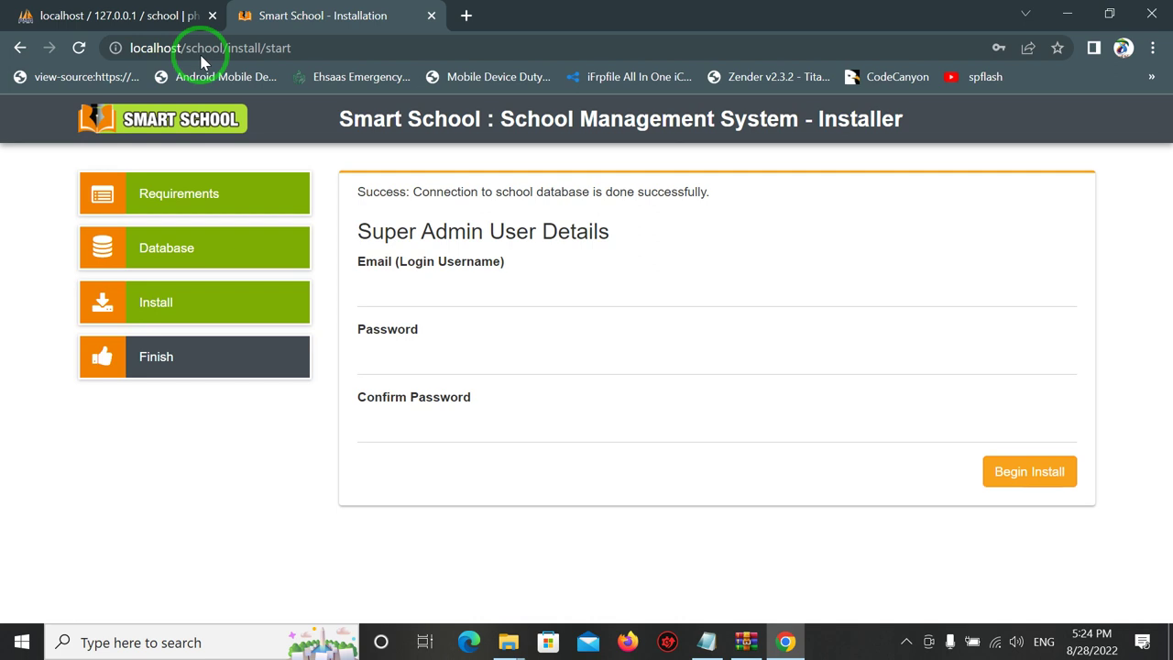
Fill the super admin e-mail field with the saved address suggestion.
key(Tab)
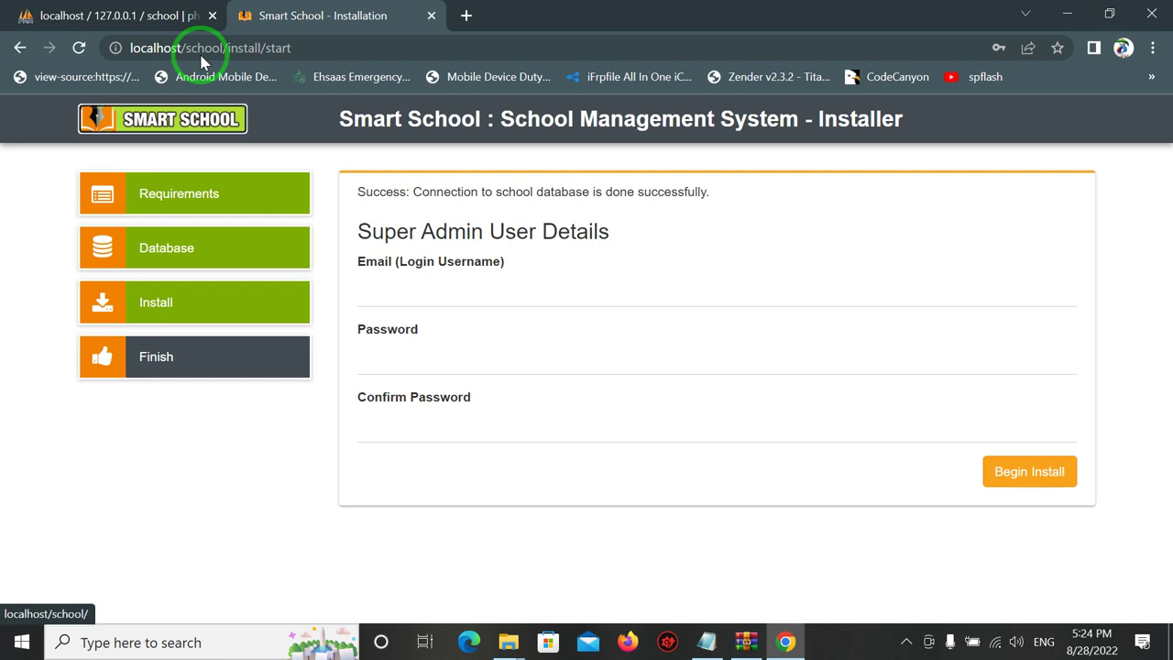
key(Tab)
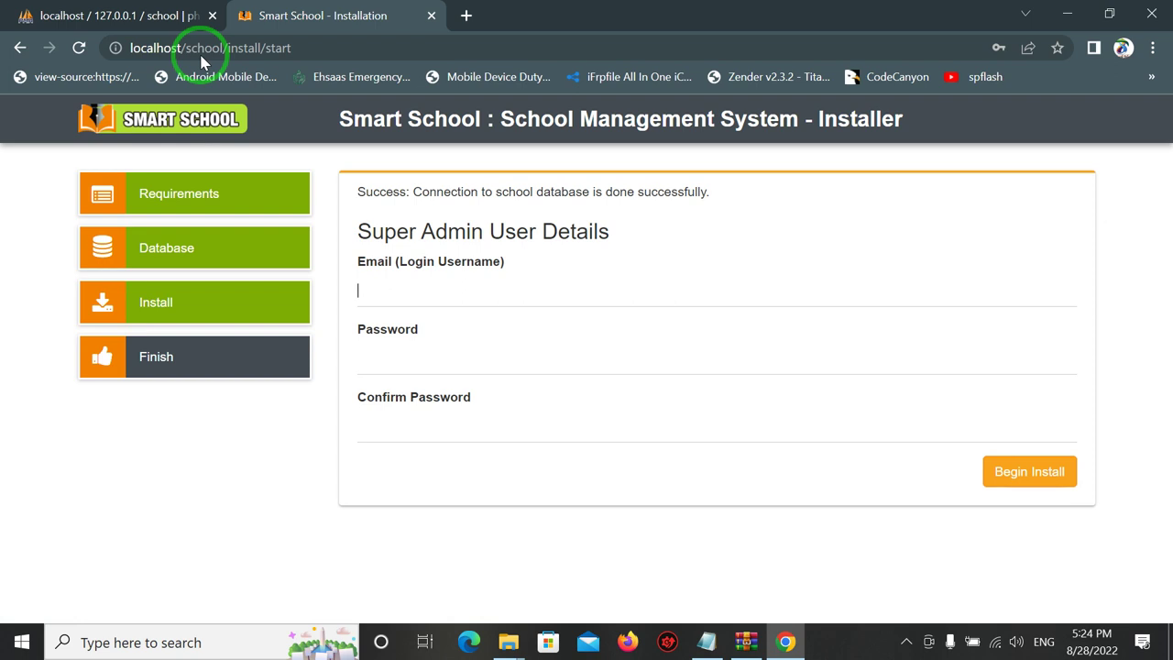
text(mura)
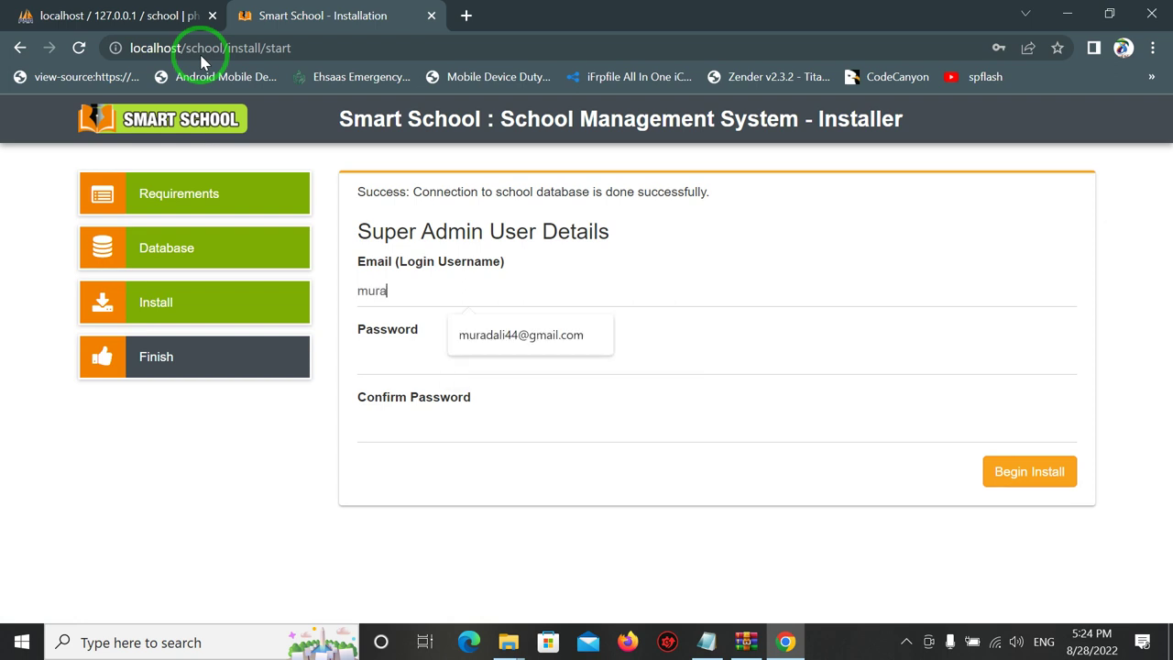
text(d)
key(Down)
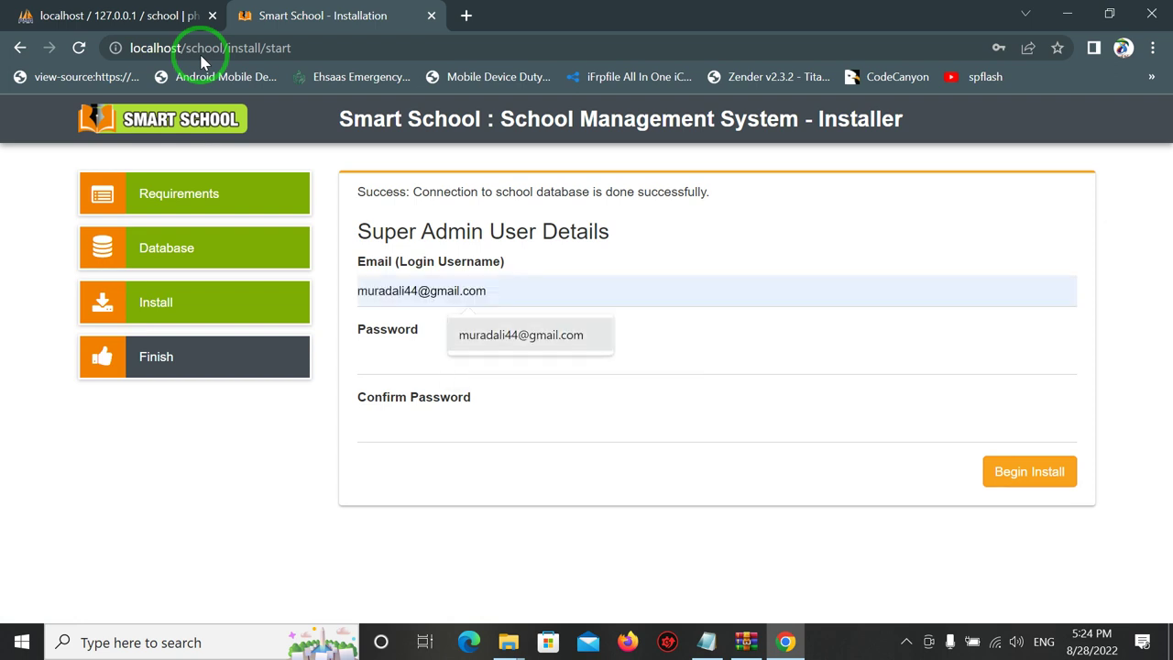
key(Return)
Enter and confirm the super admin password, then begin the installation.
key(Tab)
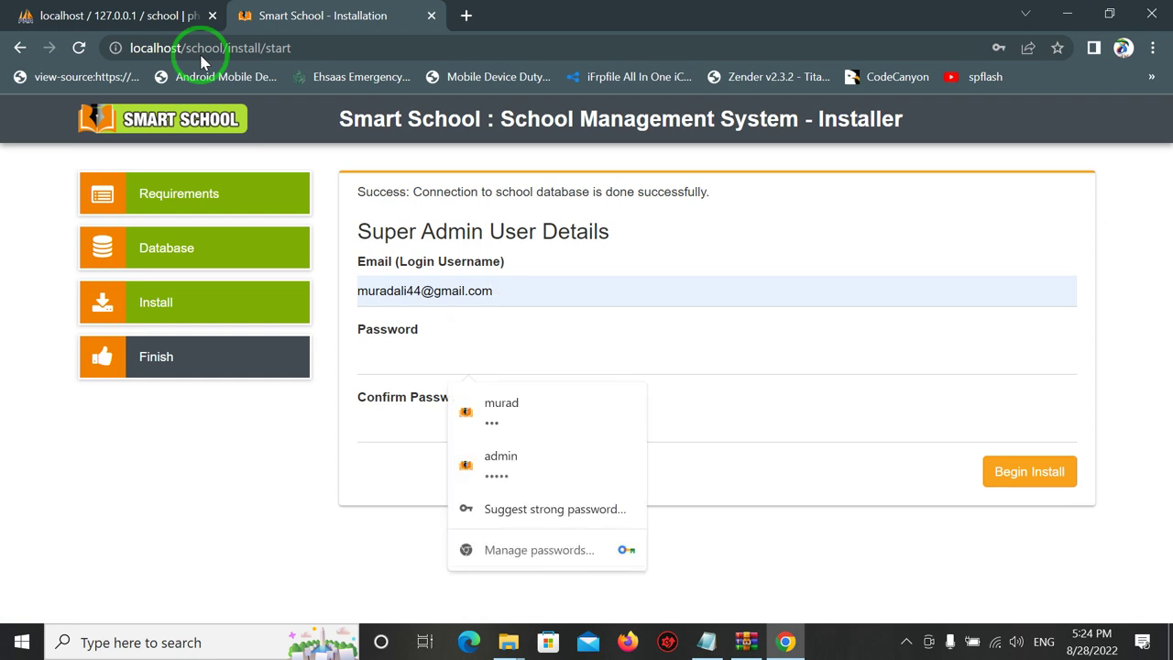
text(**********)
key(Tab)
text(**********)
key(Tab)
key(Return)
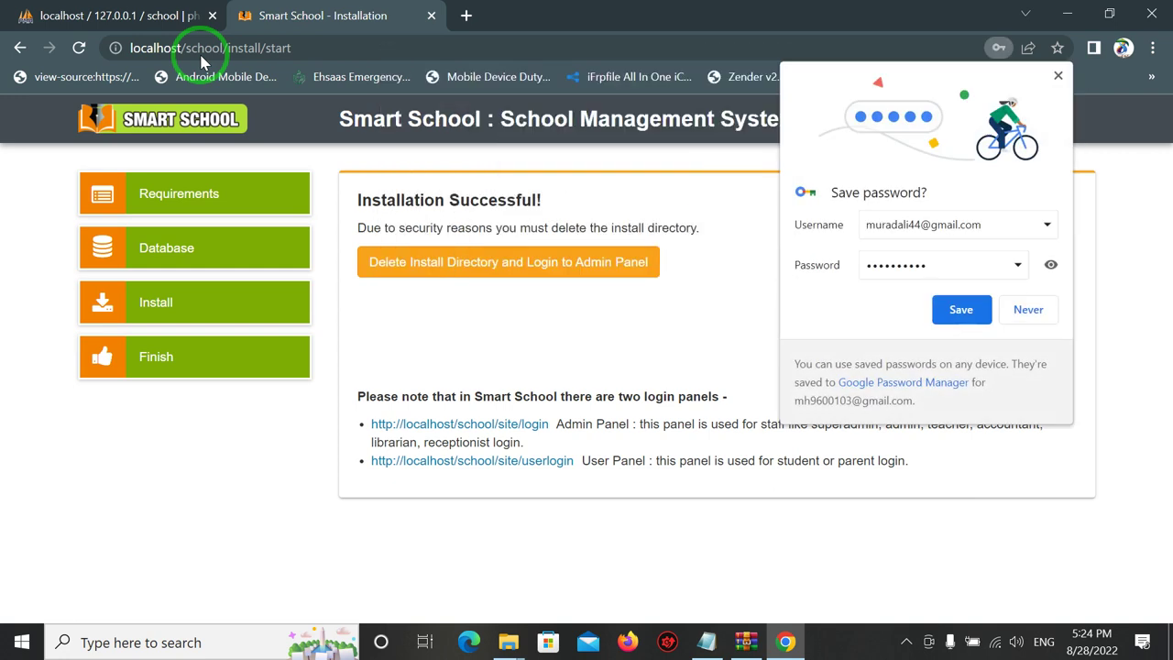
Delete the install directory, go to the login page, and dismiss Chrome's save-password prompt.
key(Tab)
key(Tab)
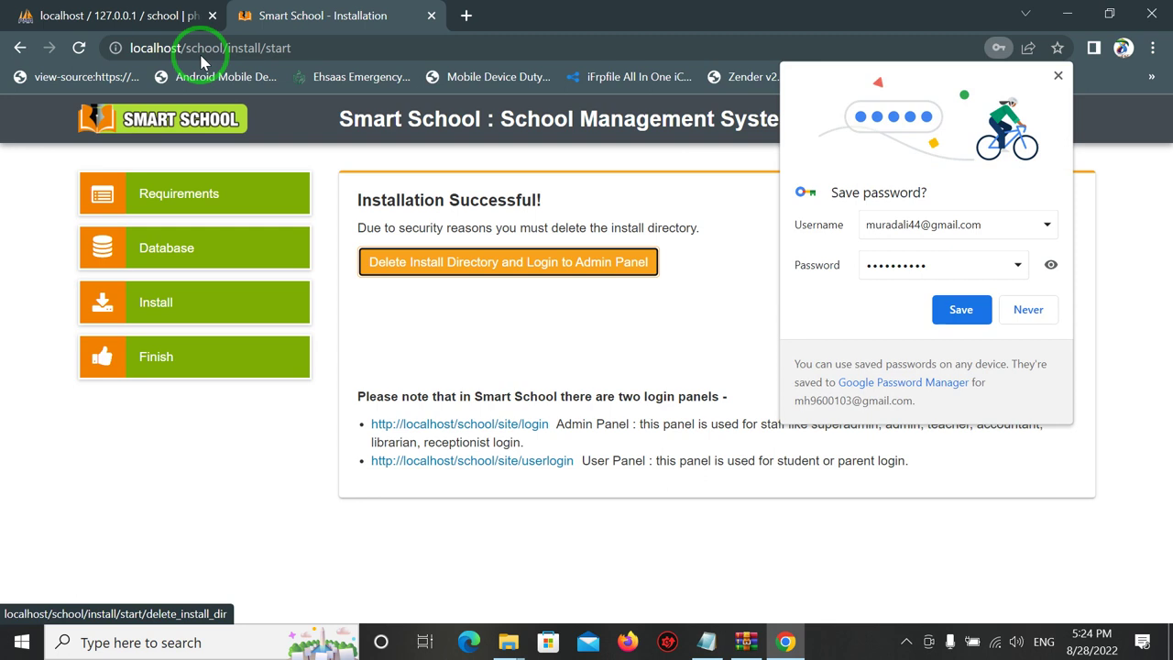
key(Return)
key(Tab)
key(Tab)
key(Tab)
key(Tab)
key(Tab)
key(Tab)
key(Tab)
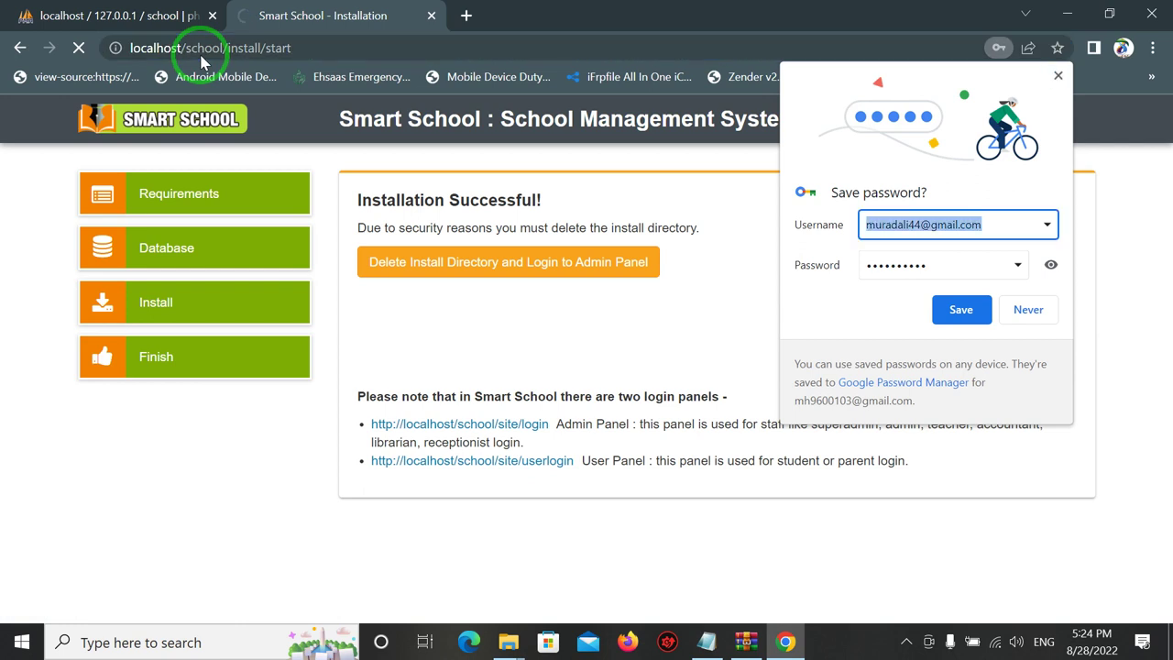
key(Tab)
key(Tab)
key(Tab)
key(Tab)
key(Tab)
key(Tab)
key(Tab)
key(Tab)
key(Return)
key(Tab)
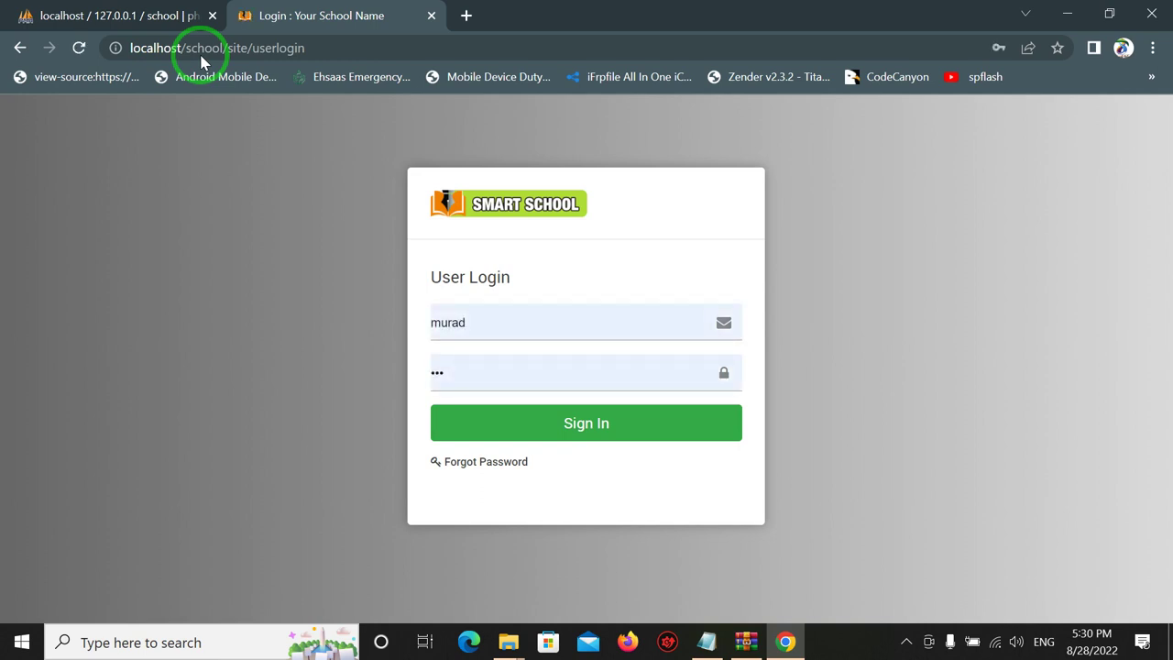
Change the address from /site/userlogin to /site/login to load Admin Login.
key(Tab)
key(Tab)
key(Tab)
key(Tab)
key(Tab)
key(Tab)
key(Tab)
key(Tab)
key(Tab)
key(Tab)
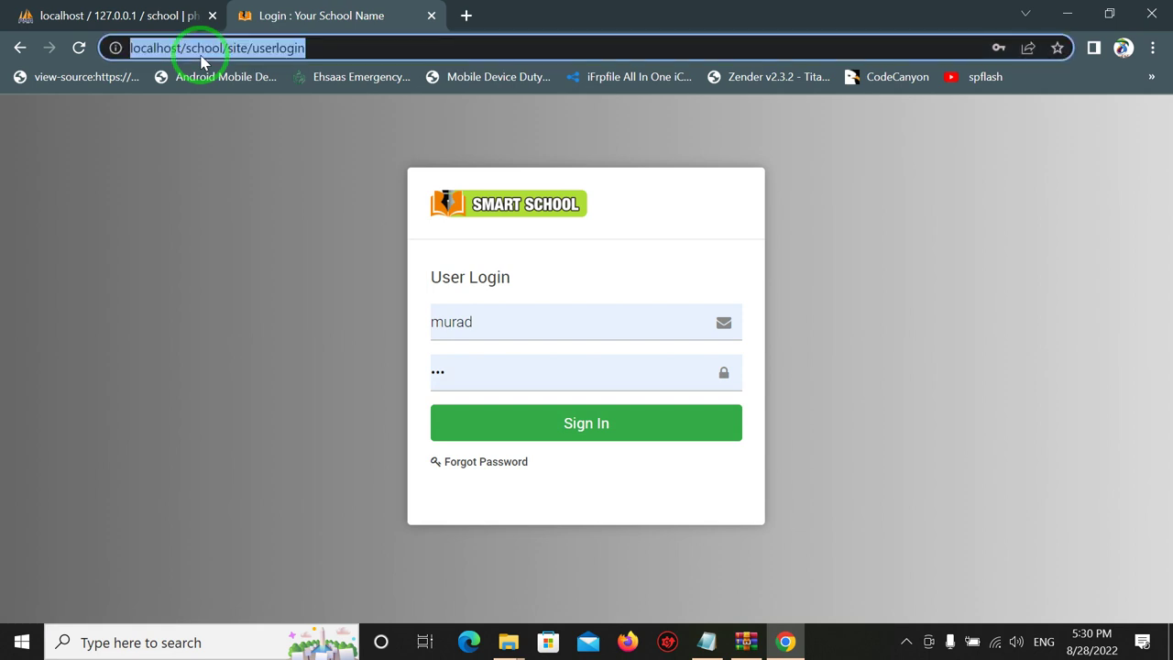
key(Right)
key(Left)
key(Left)
key(Left)
key(Left)
key(Right)
key(Right)
key(Right)
key(Right)
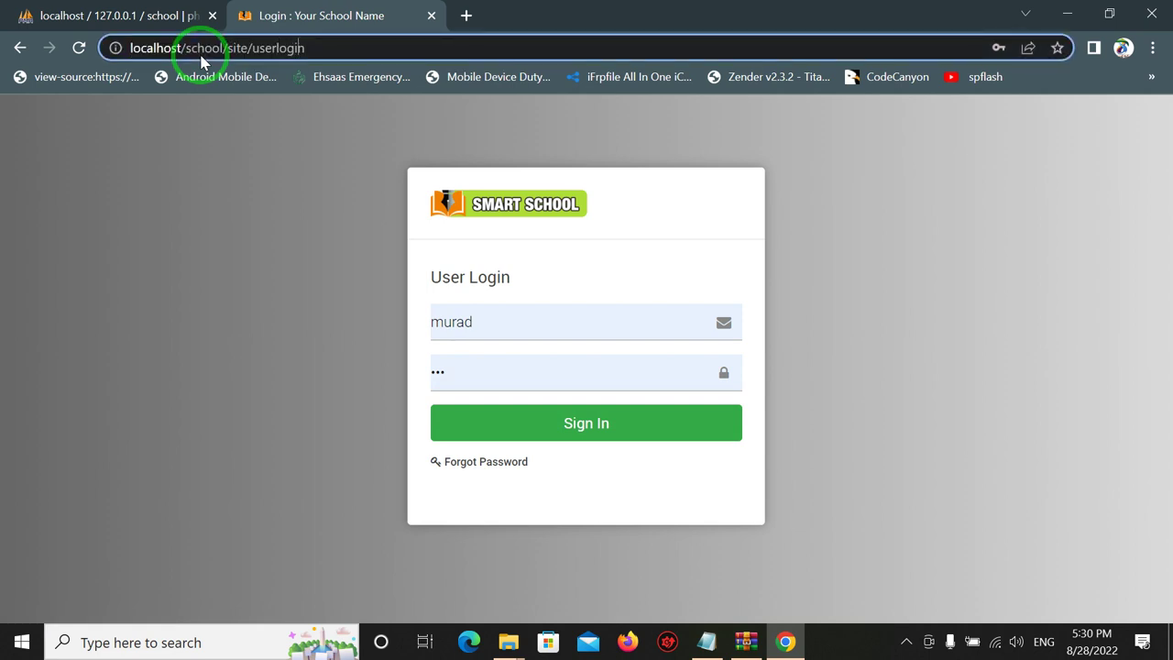
key(Left)
key(Left)
key(Left)
key(Left)
key(BackSpace)
key(BackSpace)
key(BackSpace)
key(BackSpace)
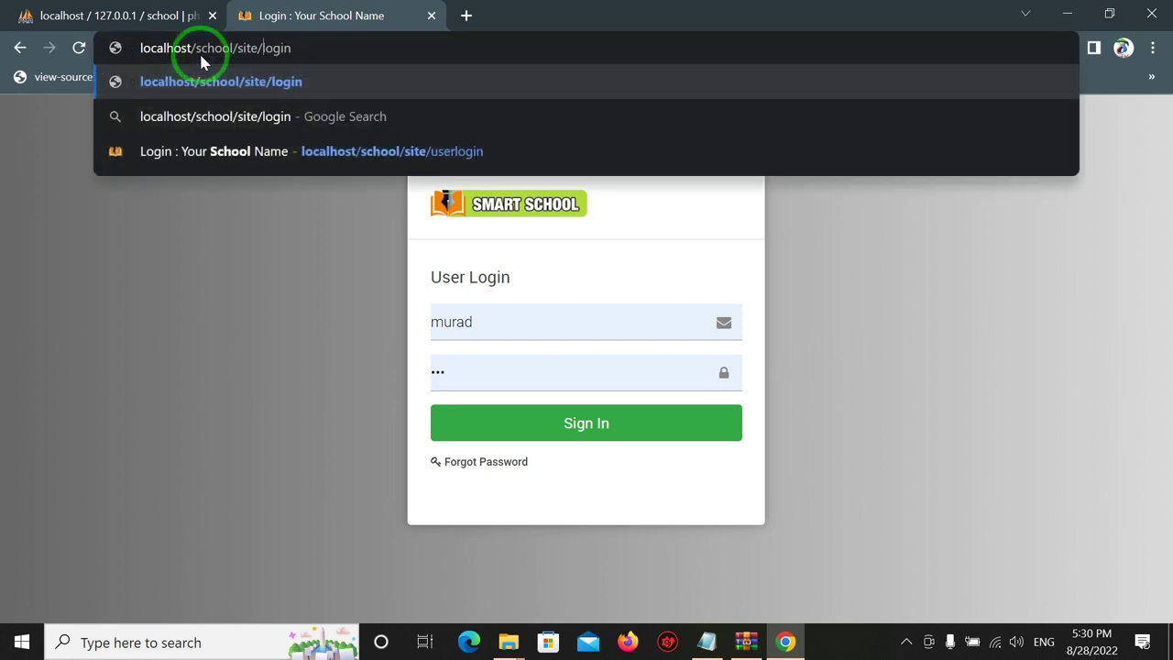
key(Return)
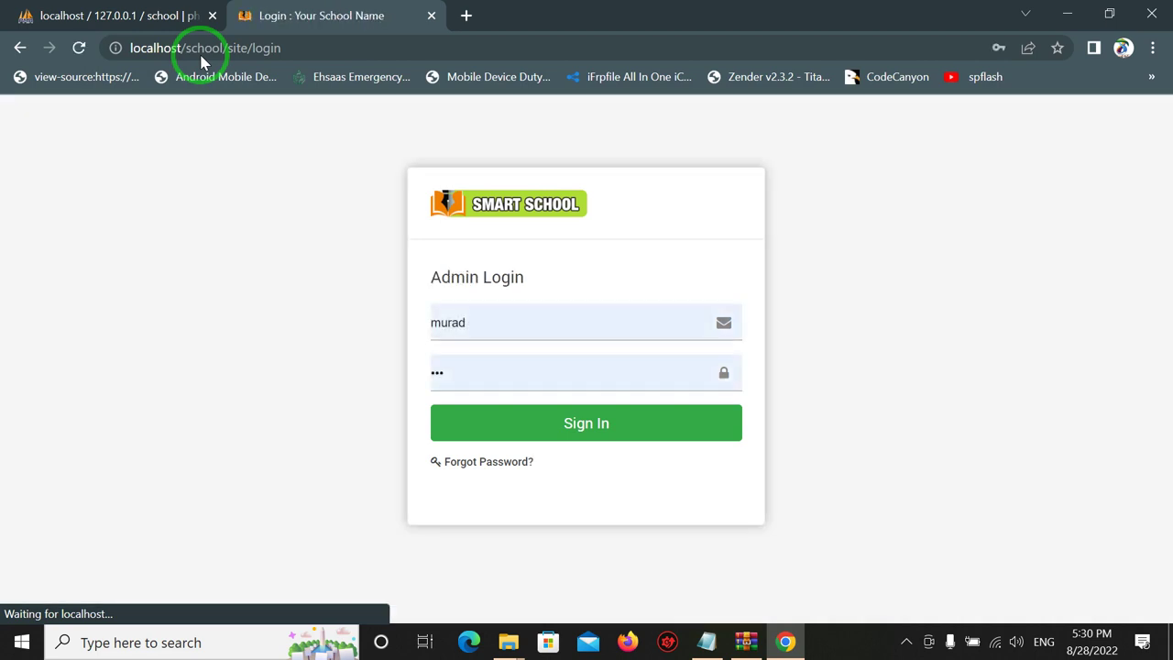
Sign in to Admin Login with the saved super admin e-mail and password.
key(Tab)
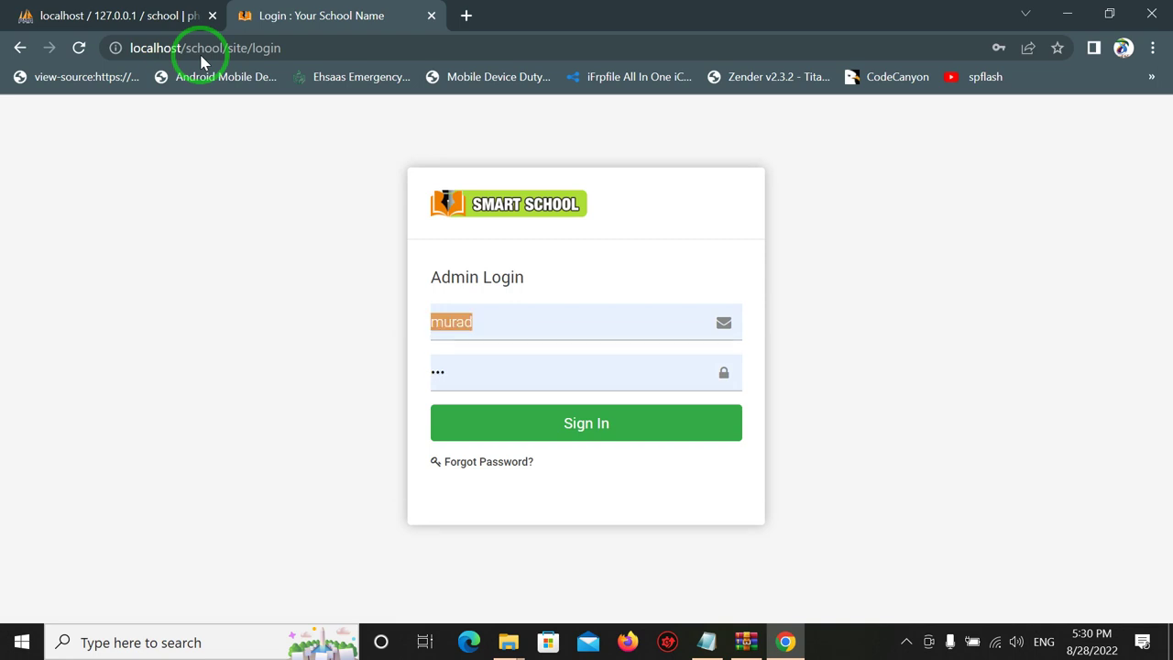
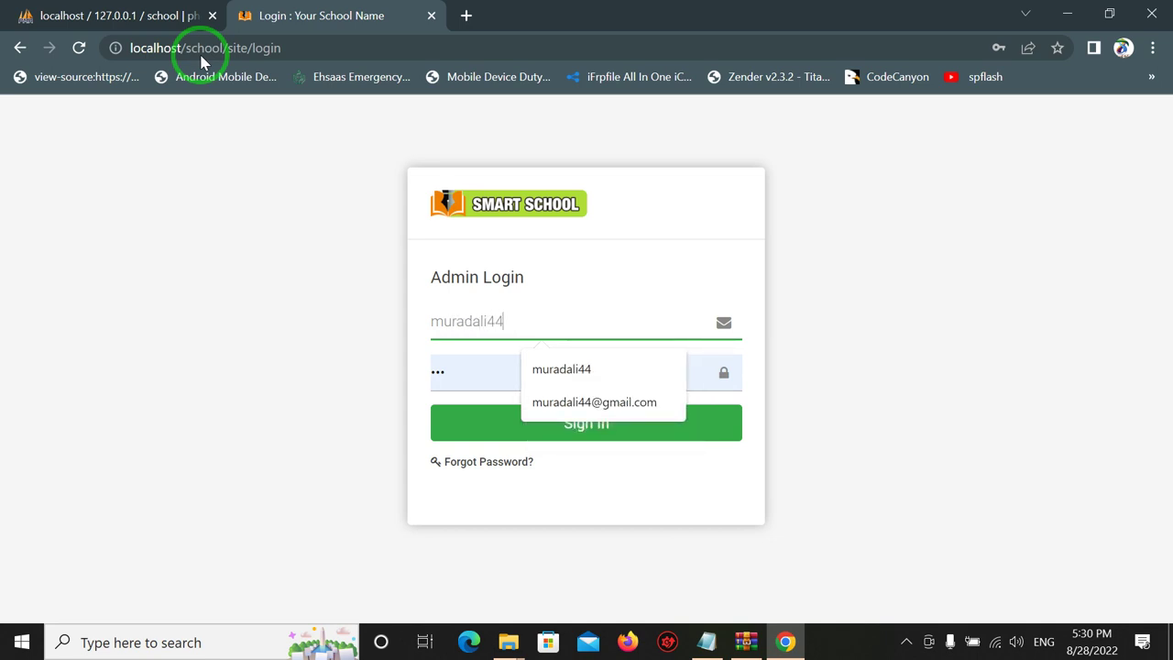
key(Down)
key(Return)
key(Tab)
text(********)
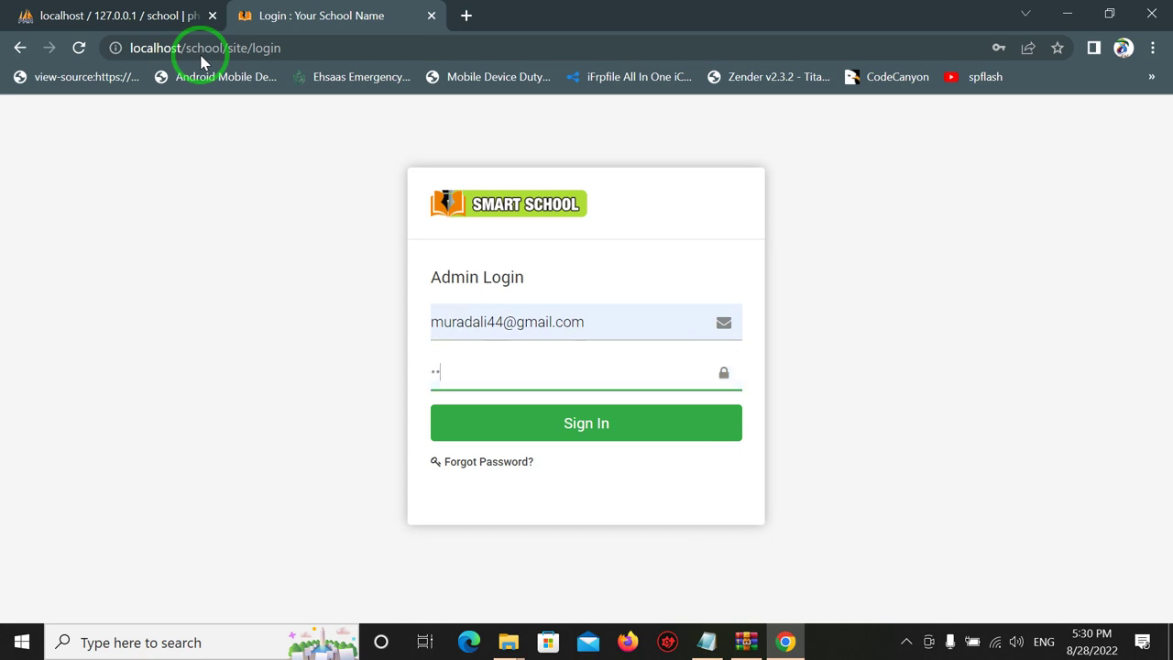
text(**)
key(Return)
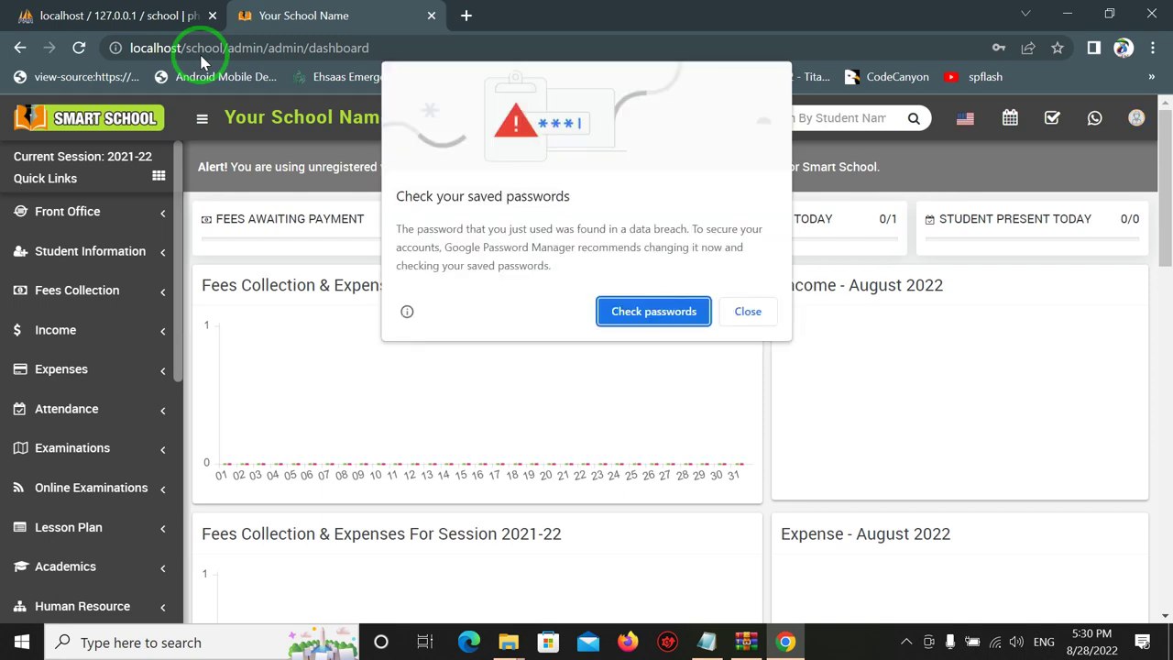
Close Chrome's 'Check your saved passwords' breach warning.
key(Tab)
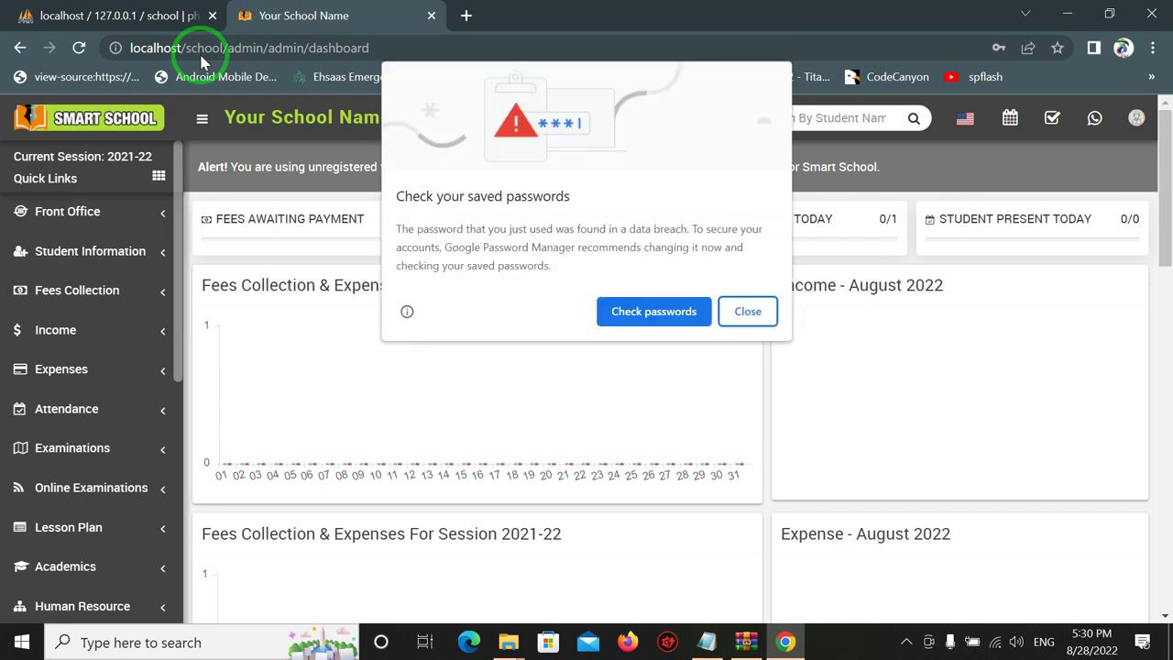
key(Return)
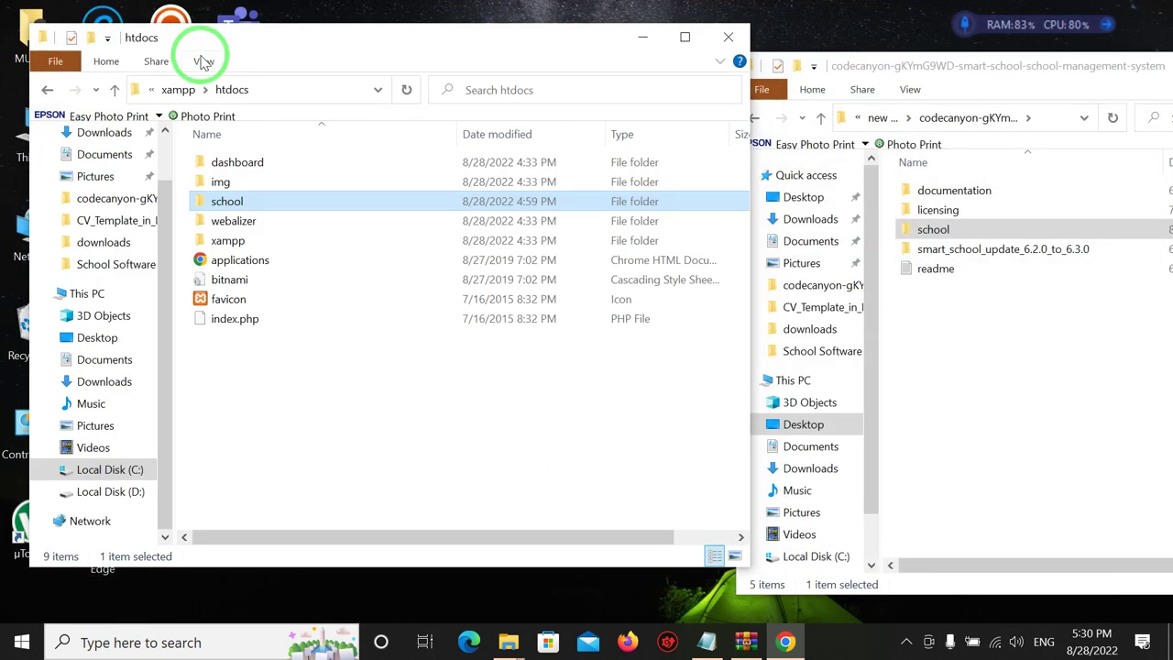
Close the htdocs File Explorer window with Alt+F4.
key(alt+F4)
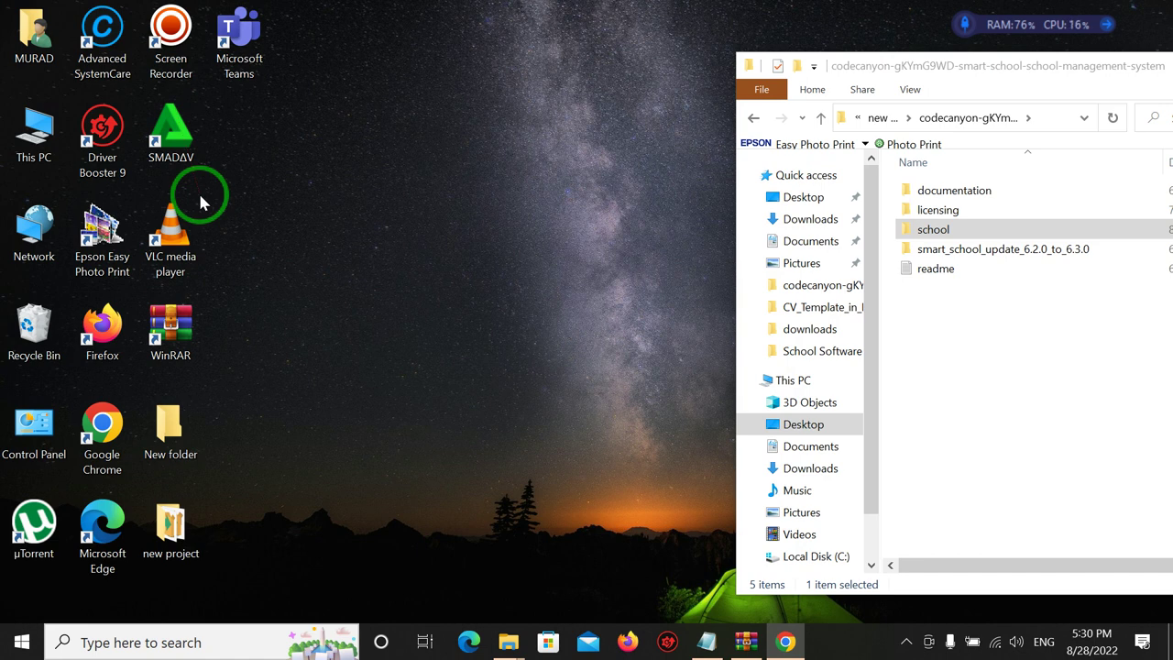
Shift the codecanyon smart-school folder window left and close it.
click(166, 60)
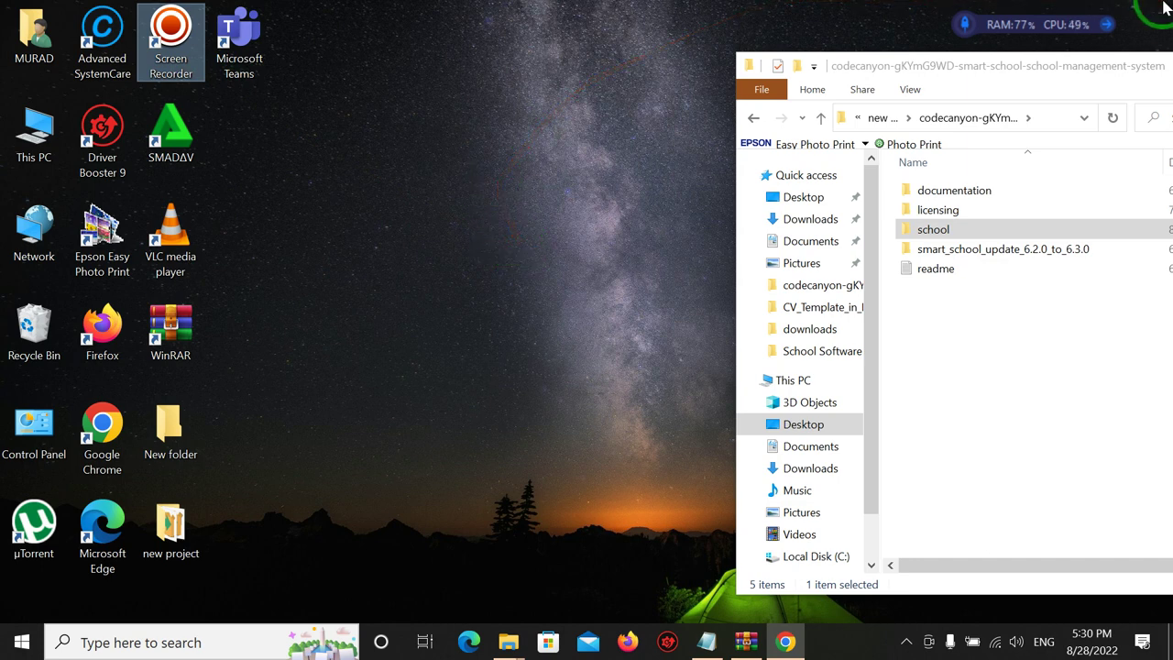
drag(1082, 67, 797, 72)
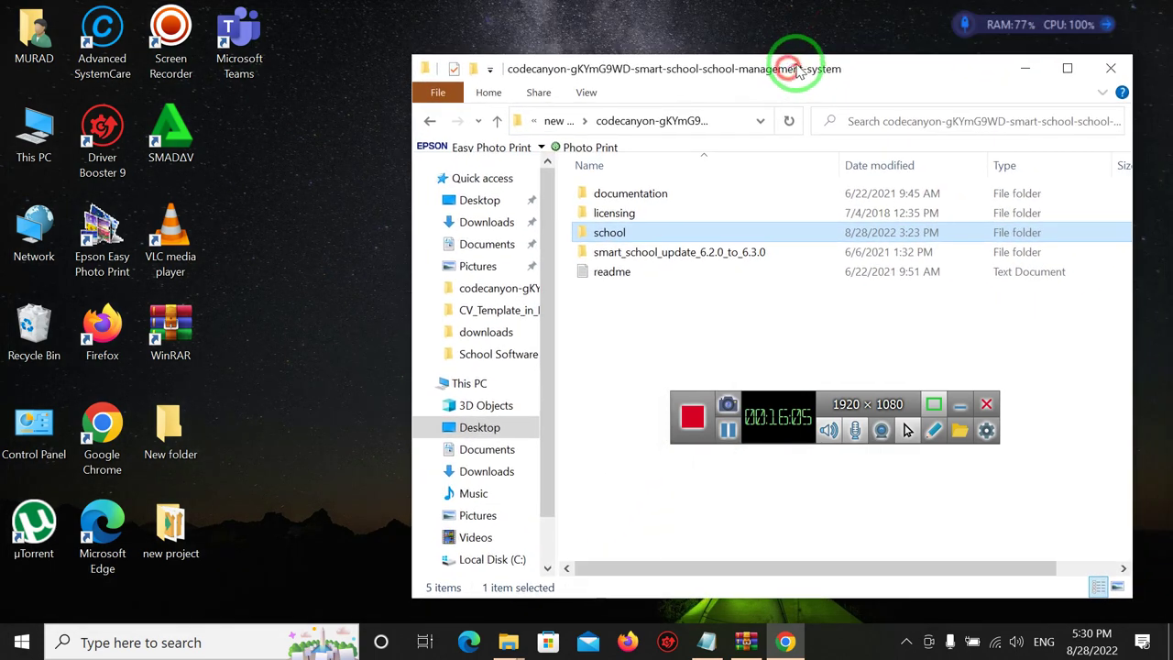
click(1109, 70)
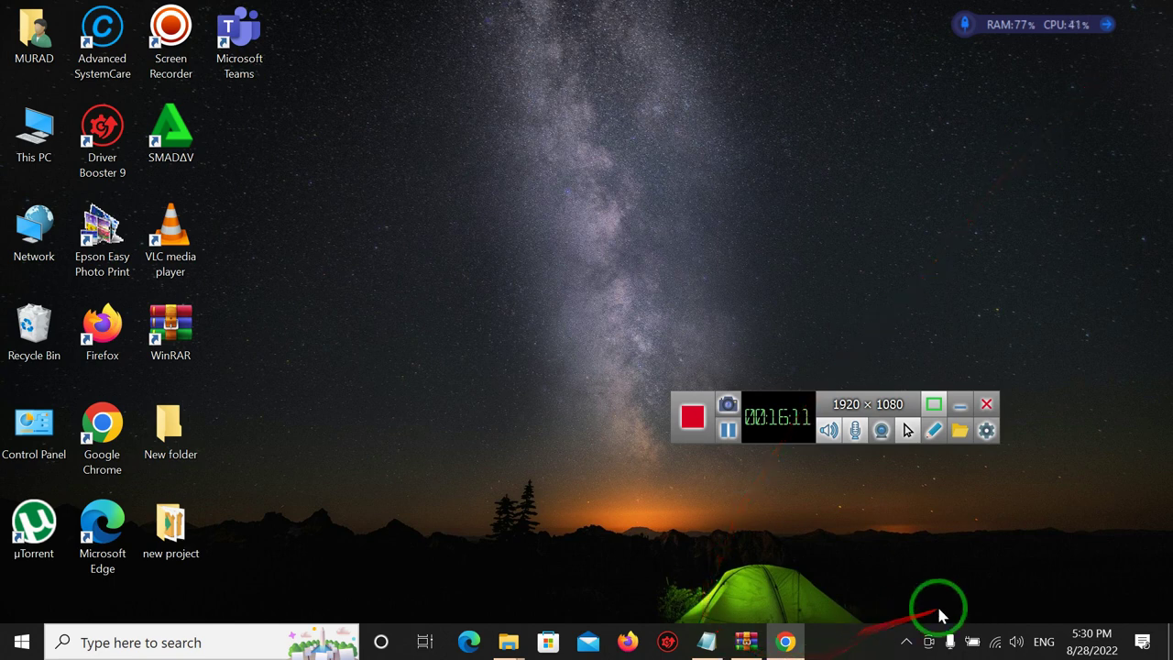
click(905, 642)
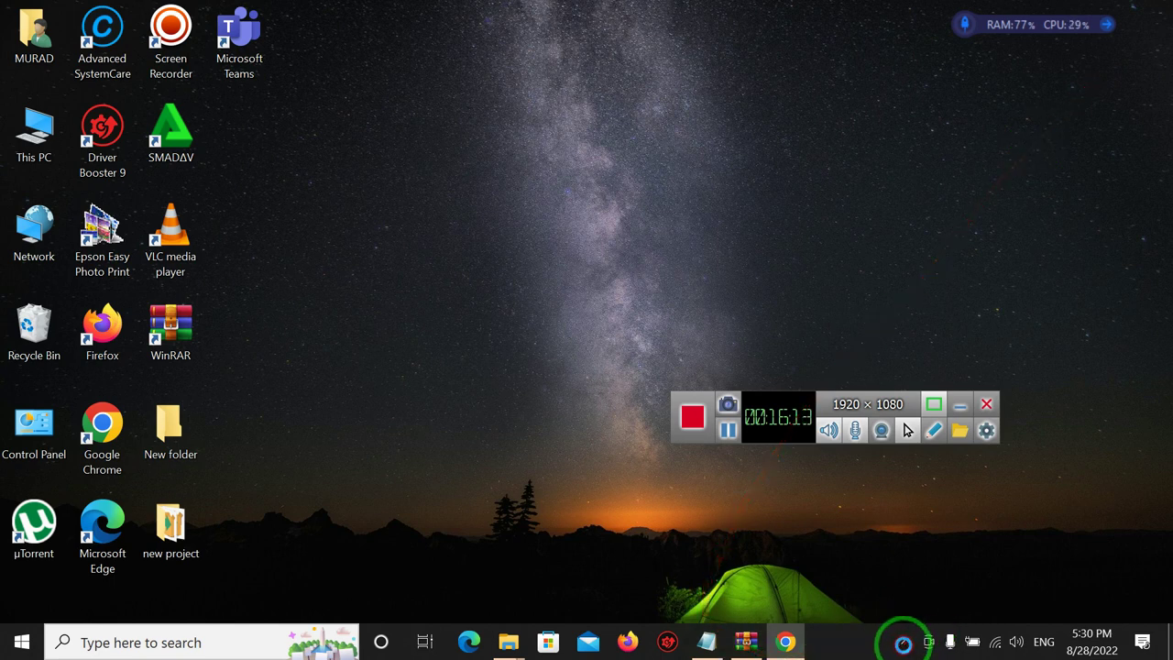